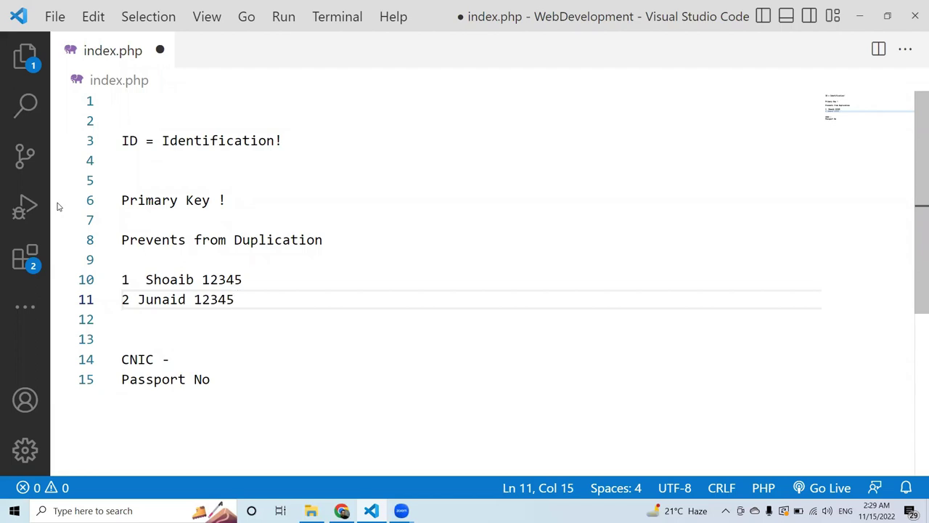
# Step: Move the caret to the end of the CNIC line in the notes and return to the phpMyAdmin students form
pyautogui.hotkey('shift', 'Left')
pyautogui.hotkey('shift', 'Left')
pyautogui.hotkey('shift', 'Left')
pyautogui.hotkey('shift', 'Left')
pyautogui.hotkey('shift', 'Left')
pyautogui.hotkey('shift', 'Left')
pyautogui.hotkey('shift', 'Left')
pyautogui.hotkey('shift', 'Left')
pyautogui.hotkey('shift', 'Left')
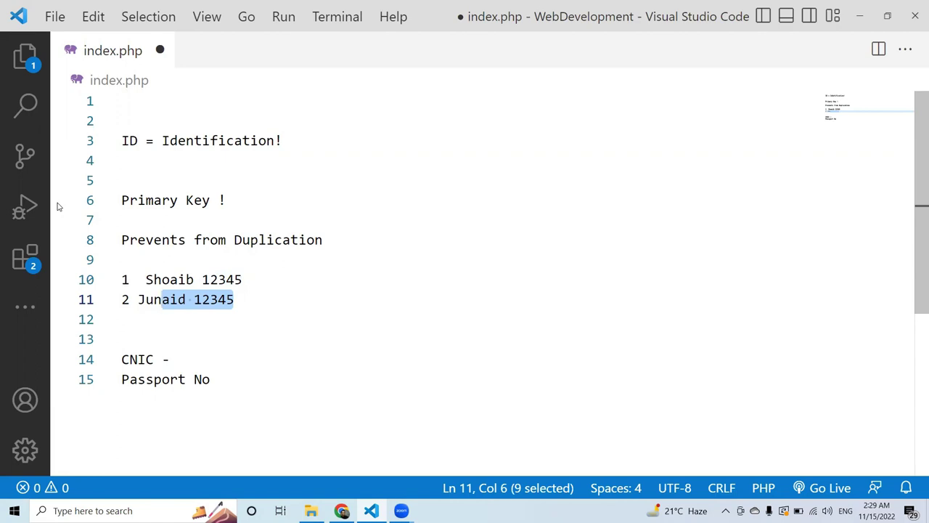
pyautogui.press('Down')
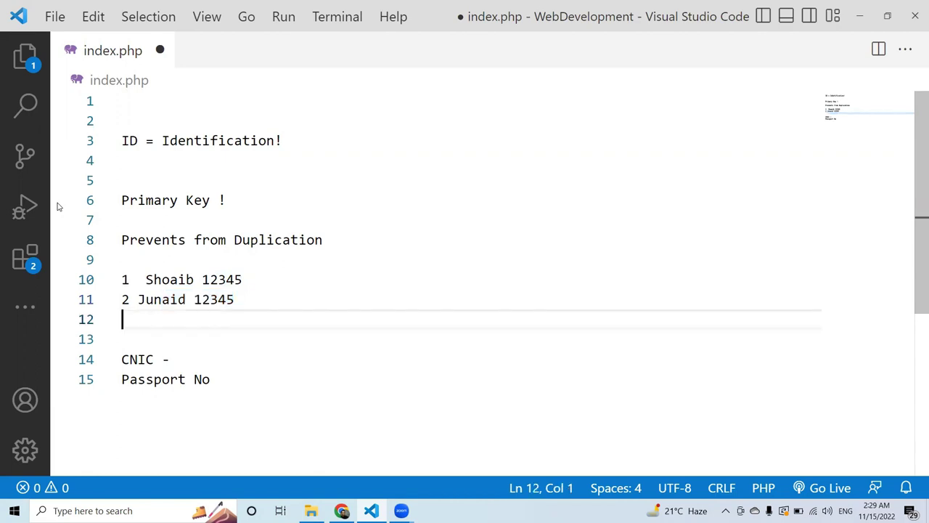
pyautogui.press('Down')
pyautogui.press('Down')
pyautogui.press('End')
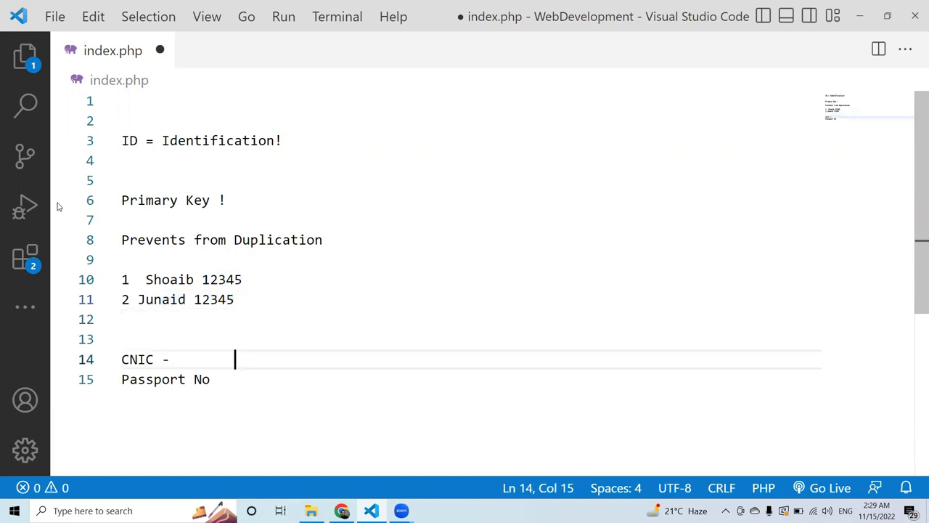
pyautogui.hotkey('alt', 'Tab')
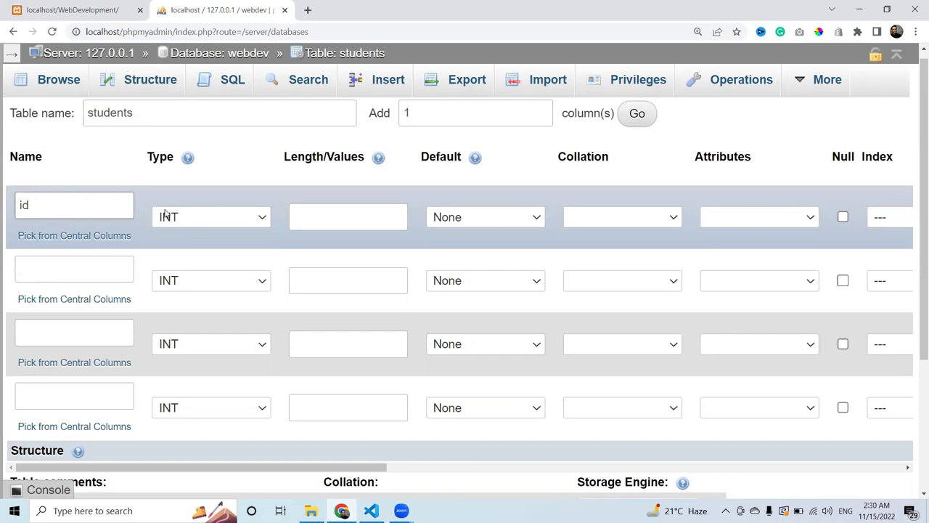
# Step: Keep the id column as INT and give it length 11
pyautogui.click(202, 220)
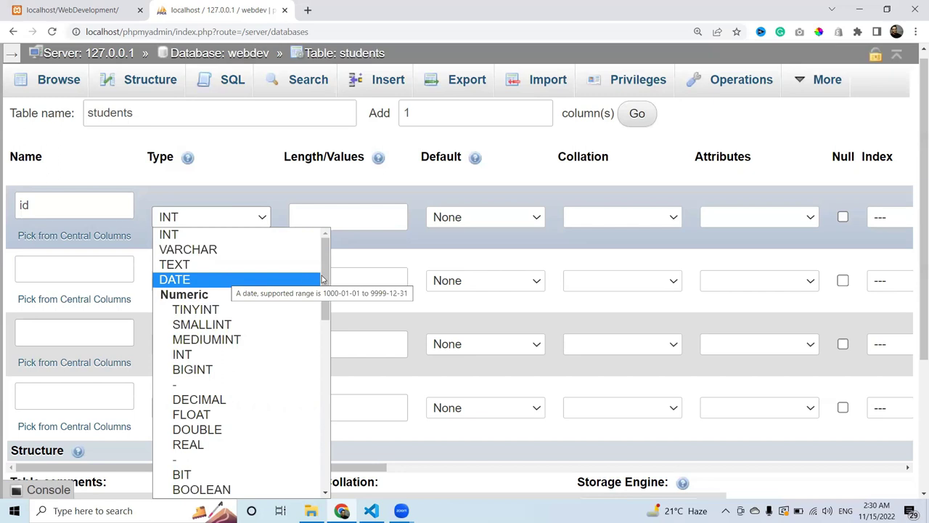
pyautogui.moveTo(324, 280); pyautogui.dragTo(326, 247)
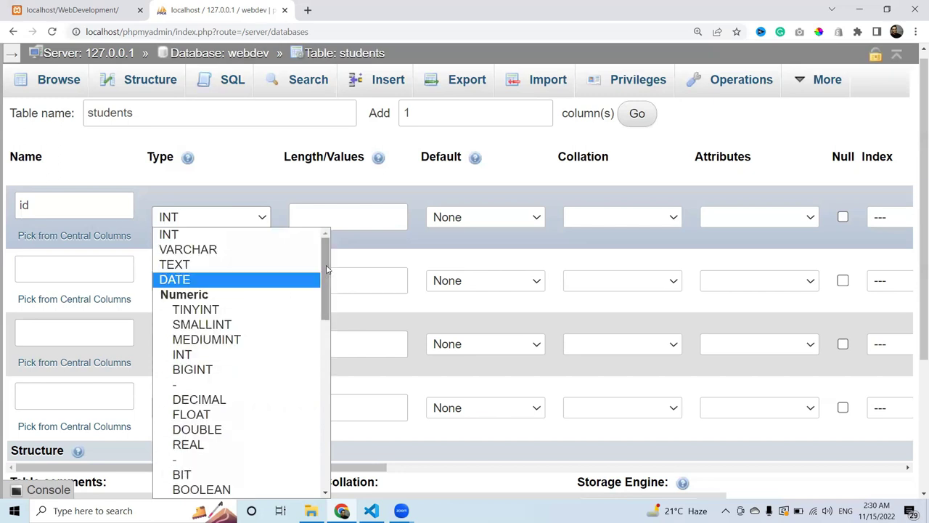
pyautogui.click(255, 242)
pyautogui.click(330, 211)
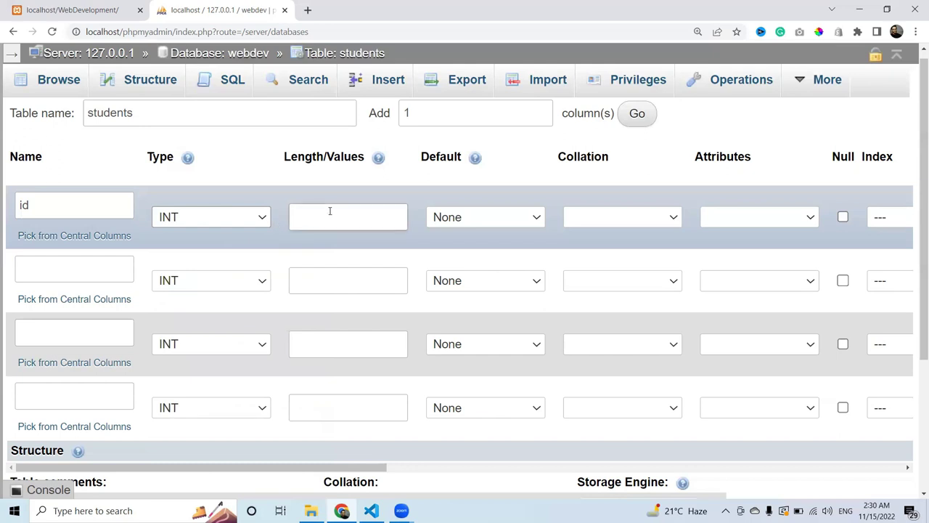
pyautogui.click(330, 211)
pyautogui.write('11')
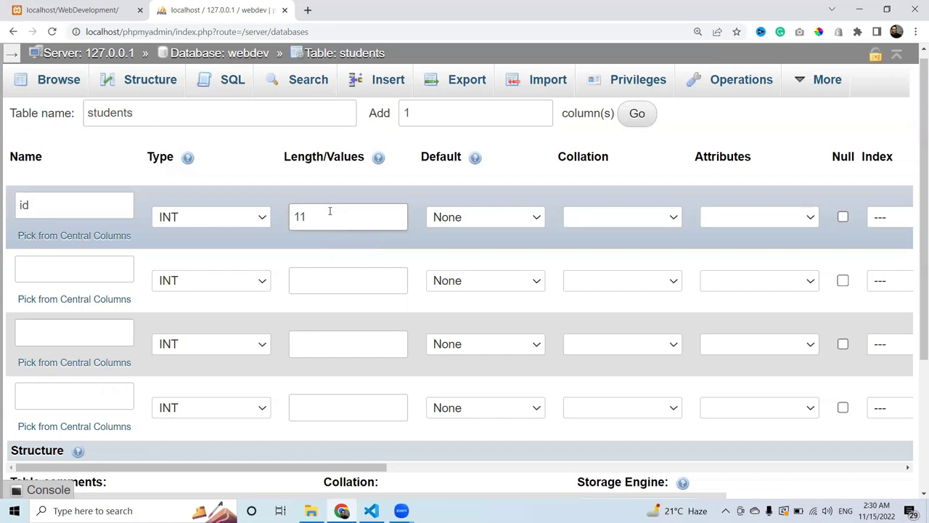
pyautogui.press('Tab')
# Step: Add a sample CNIC number to the notes, then come back to phpMyAdmin
pyautogui.hotkey('alt', 'Tab')
pyautogui.write('15643131313')
pyautogui.hotkey('alt', 'Tab')
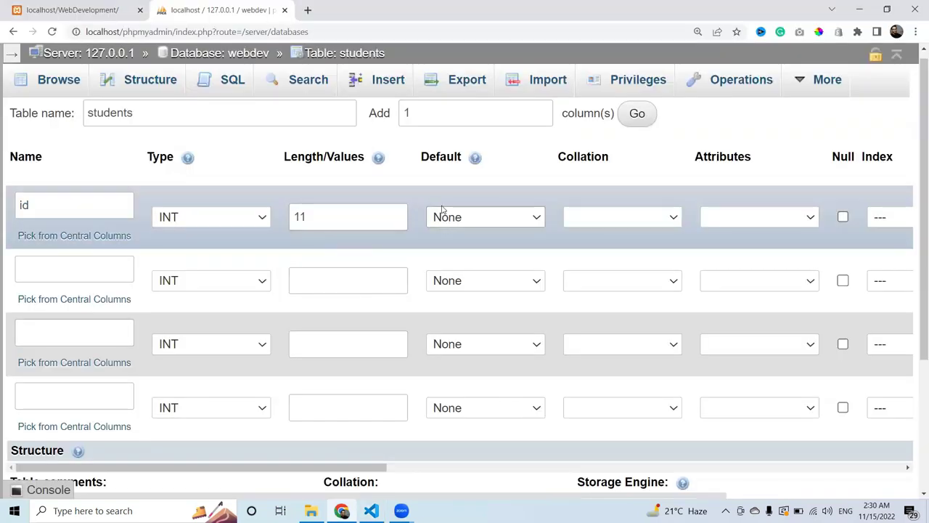
# Step: Keep the id column's default value at None
pyautogui.click(501, 221)
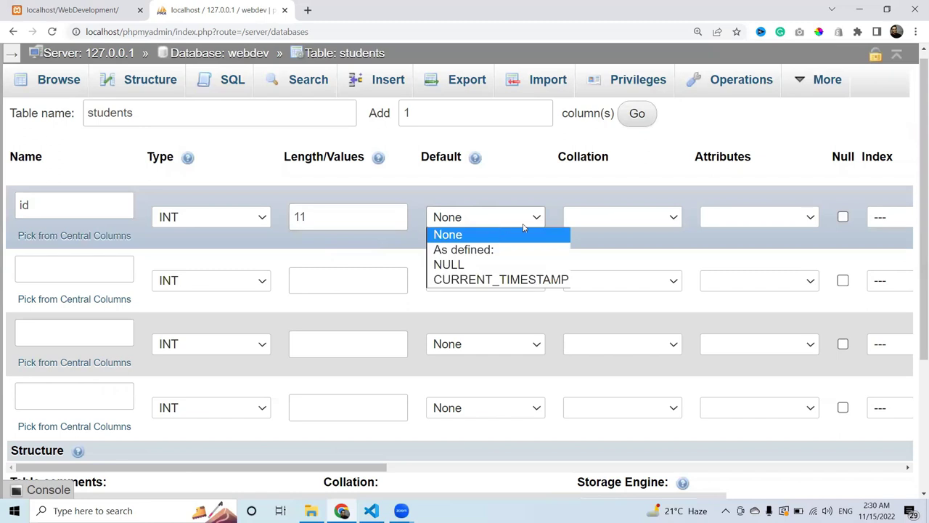
pyautogui.click(525, 227)
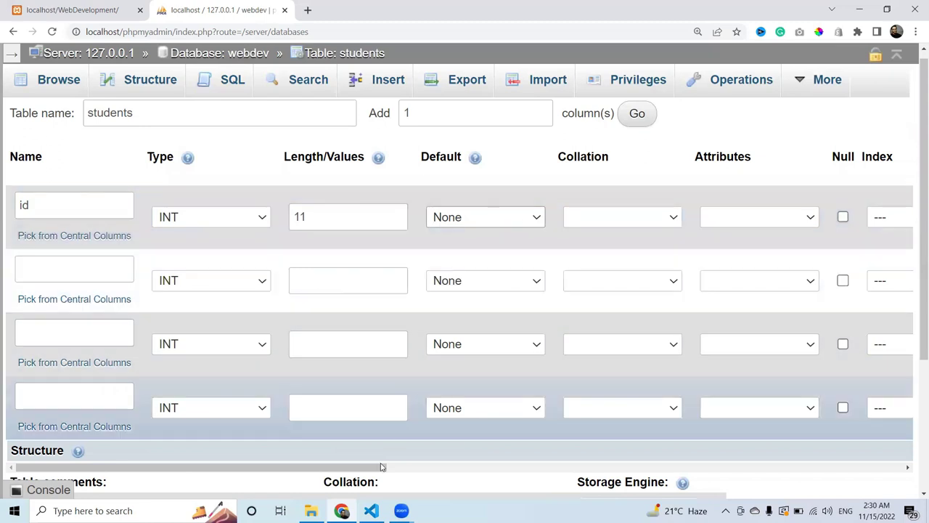
pyautogui.moveTo(381, 468); pyautogui.dragTo(590, 458)
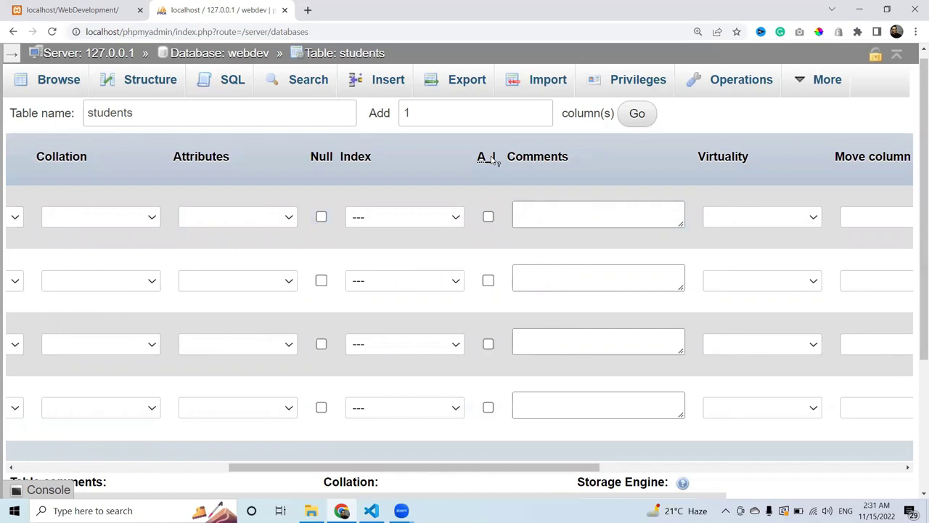
# Step: Under Passport No, write 'Auto Increment - 1' followed by 2, 3, 4 and 5 on separate lines
pyautogui.hotkey('alt', 'Tab')
pyautogui.press('Down')
pyautogui.press('Return')
pyautogui.press('Return')
pyautogui.write('Auto ')
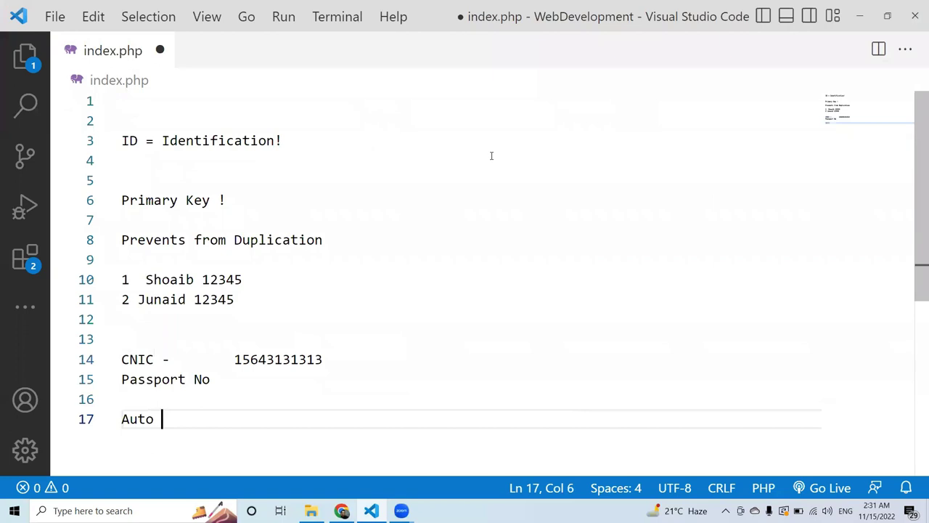
pyautogui.write('Increment -')
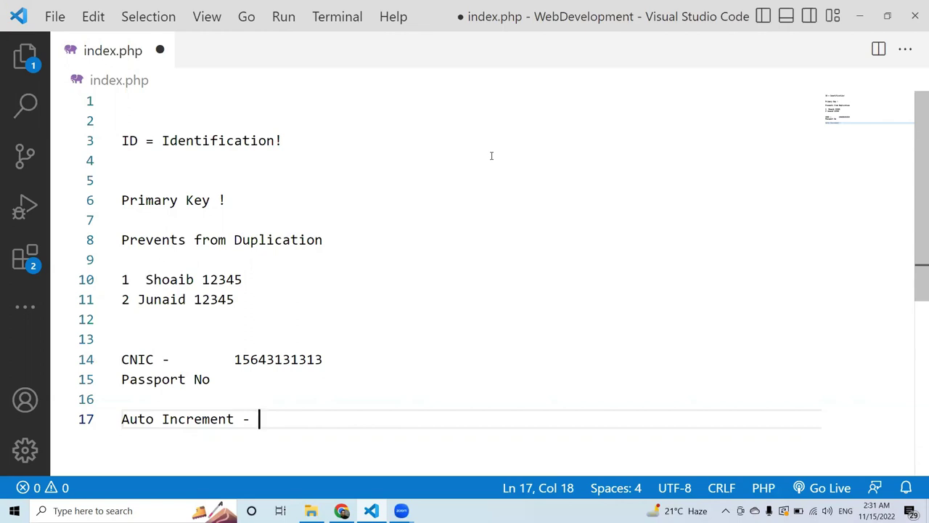
pyautogui.write('1')
pyautogui.press('Return')
pyautogui.write('2')
pyautogui.press('Return')
pyautogui.write('3')
pyautogui.press('Return')
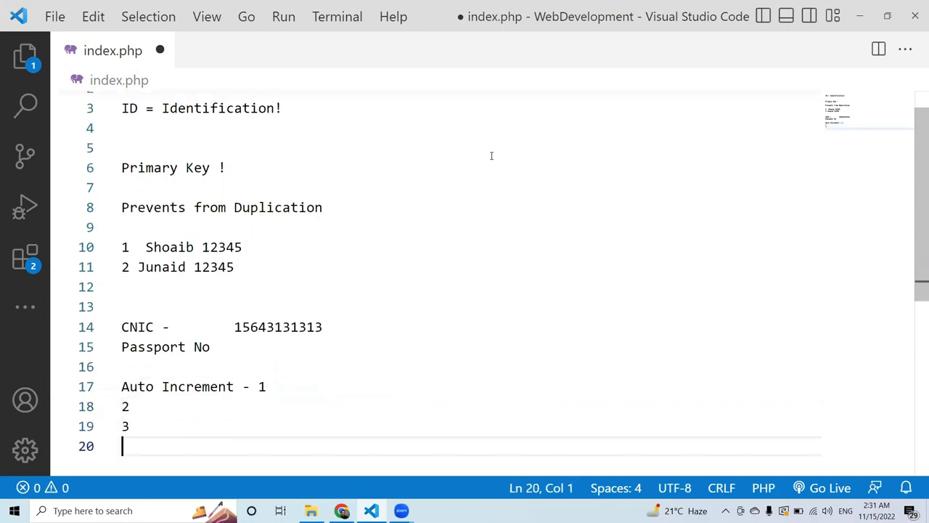
pyautogui.write('4')
pyautogui.press('Return')
pyautogui.write('5')
pyautogui.press('Return')
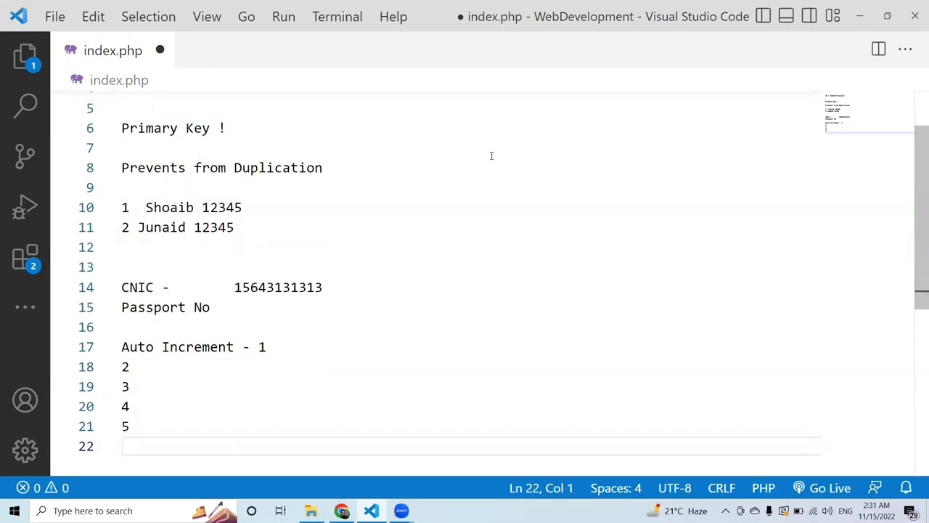
pyautogui.hotkey('alt', 'Tab')
# Step: Tick A_I for the id column and keep its index as PRIMARY
pyautogui.click(488, 217)
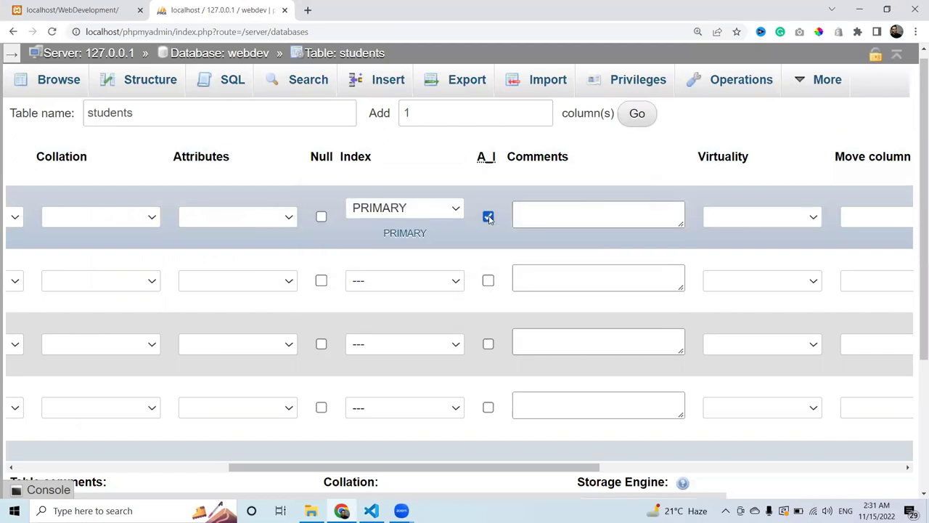
pyautogui.click(448, 211)
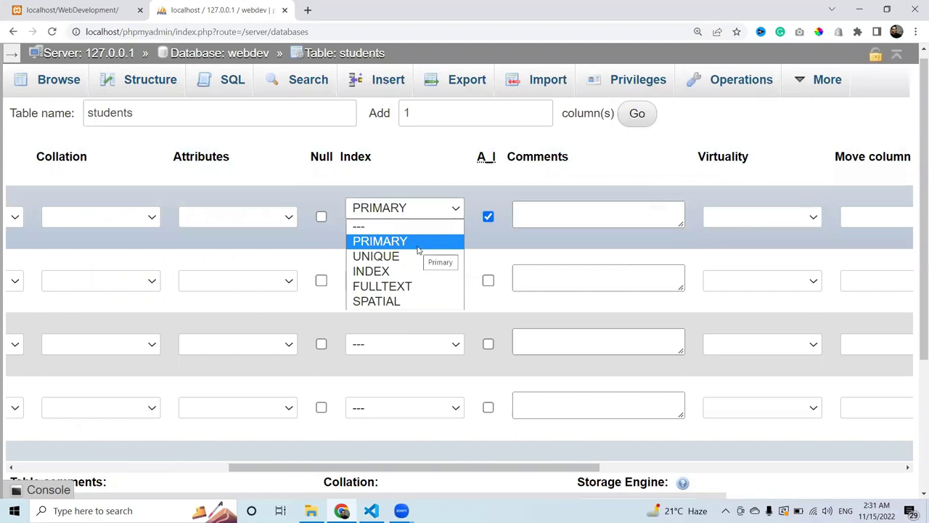
pyautogui.click(487, 199)
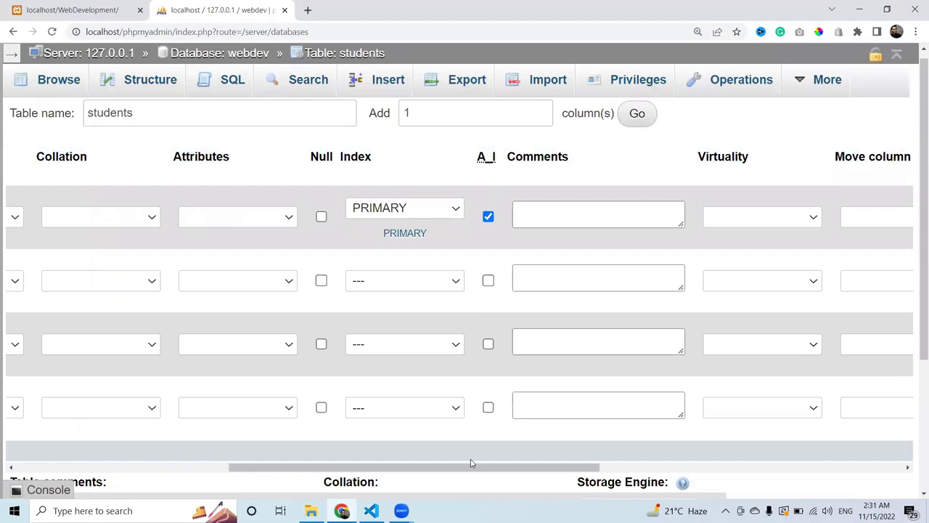
pyautogui.moveTo(484, 472); pyautogui.dragTo(225, 455)
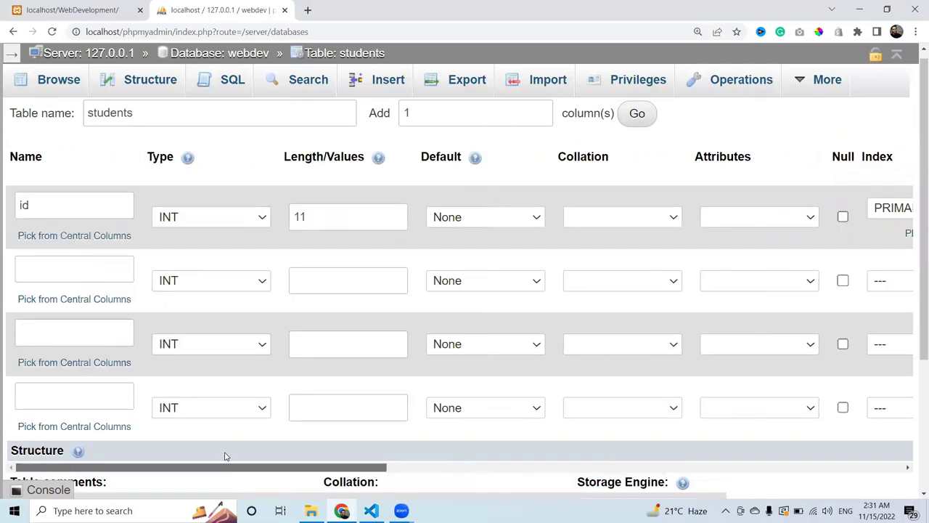
pyautogui.click(327, 334)
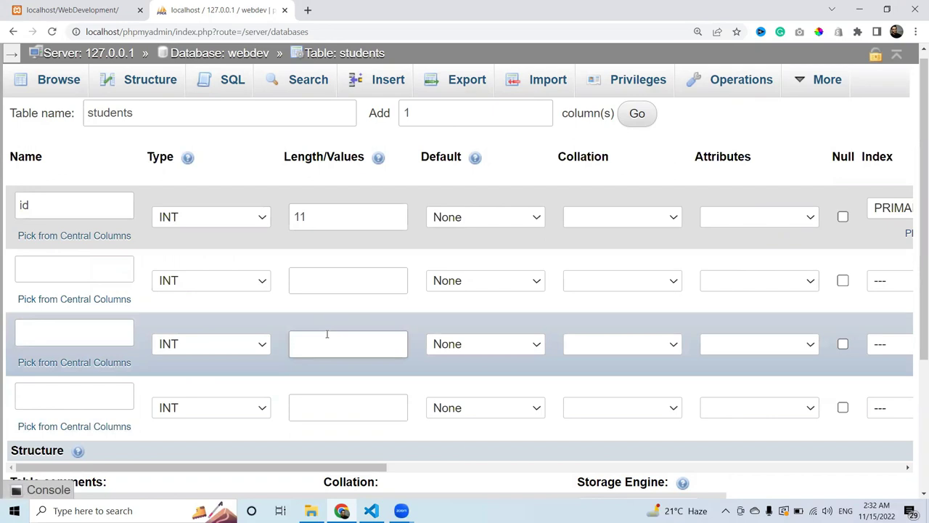
# Step: Replace the Auto Increment lines in the notes with 5784, then delete that line as well
pyautogui.hotkey('alt', 'Tab')
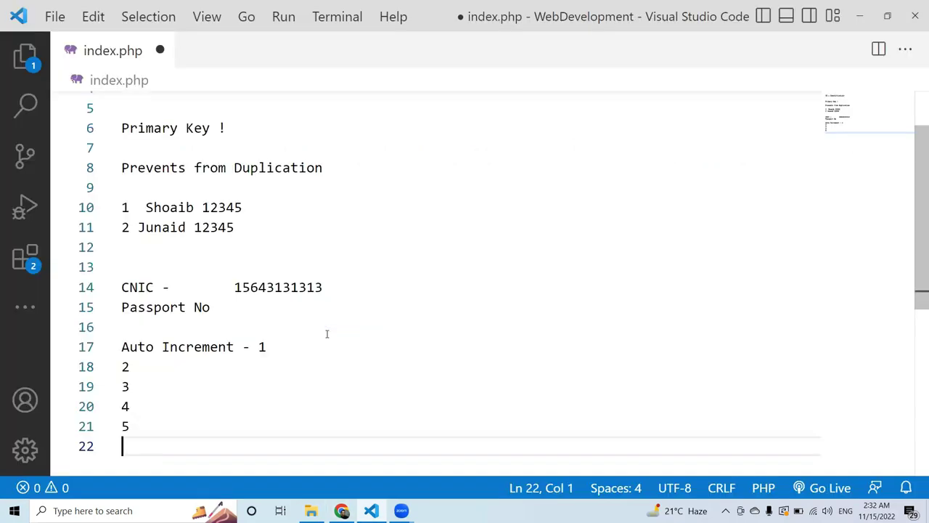
pyautogui.hotkey('shift', 'Up')
pyautogui.hotkey('shift', 'Up')
pyautogui.hotkey('shift', 'Up')
pyautogui.hotkey('shift', 'Up')
pyautogui.hotkey('shift', 'Up')
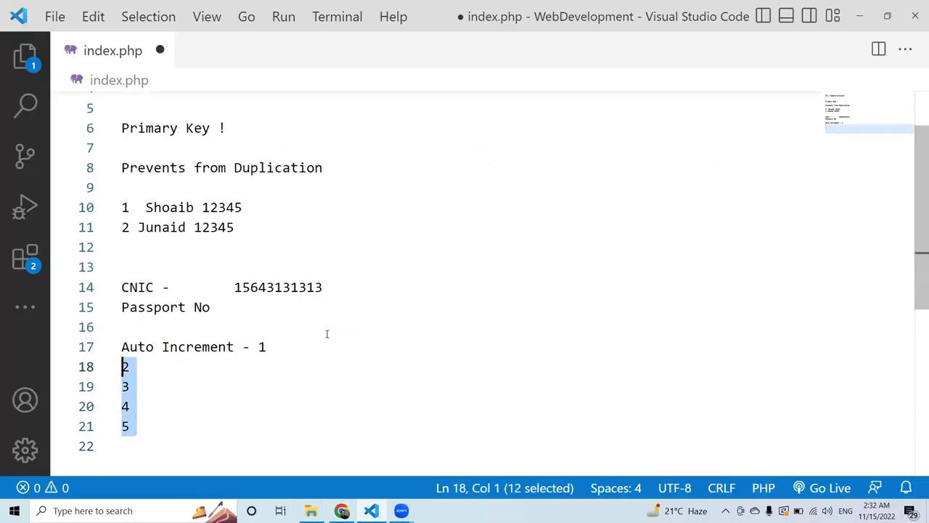
pyautogui.press('BackSpace')
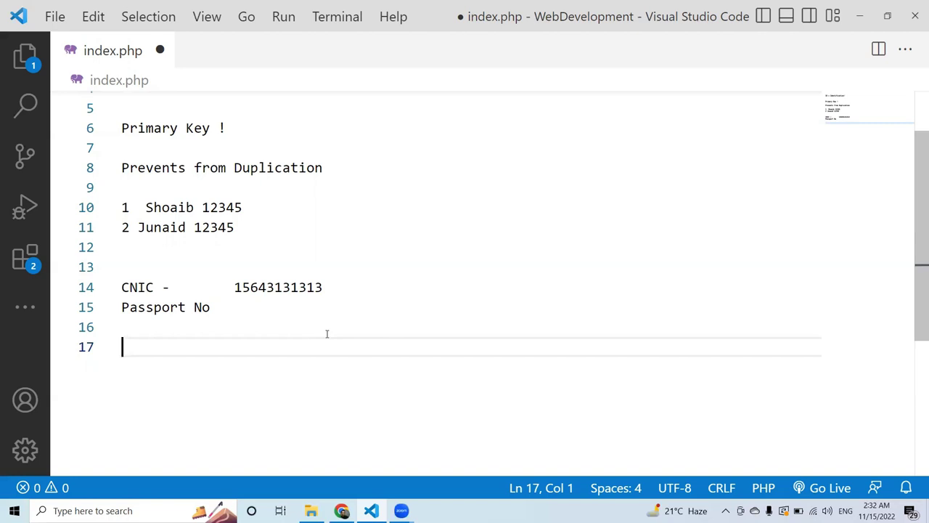
pyautogui.write('5784')
pyautogui.press('Return')
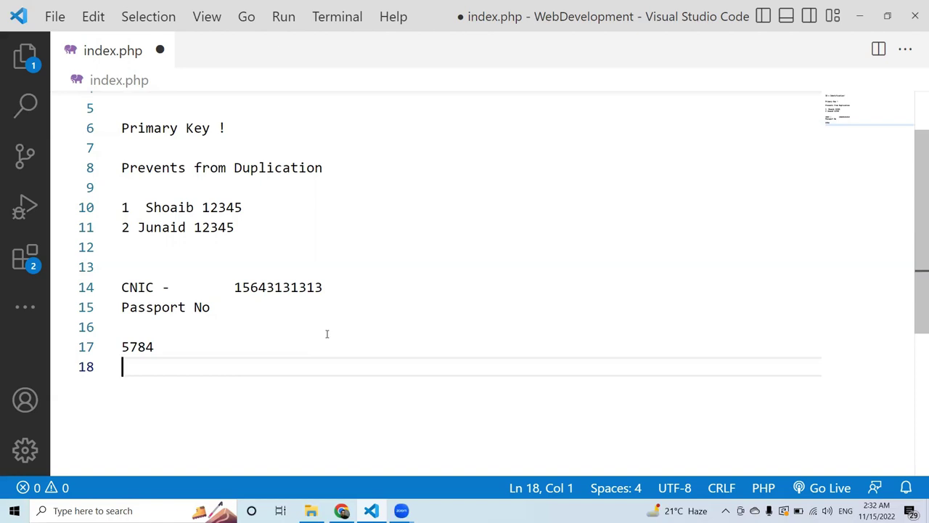
pyautogui.hotkey('shift', 'Up')
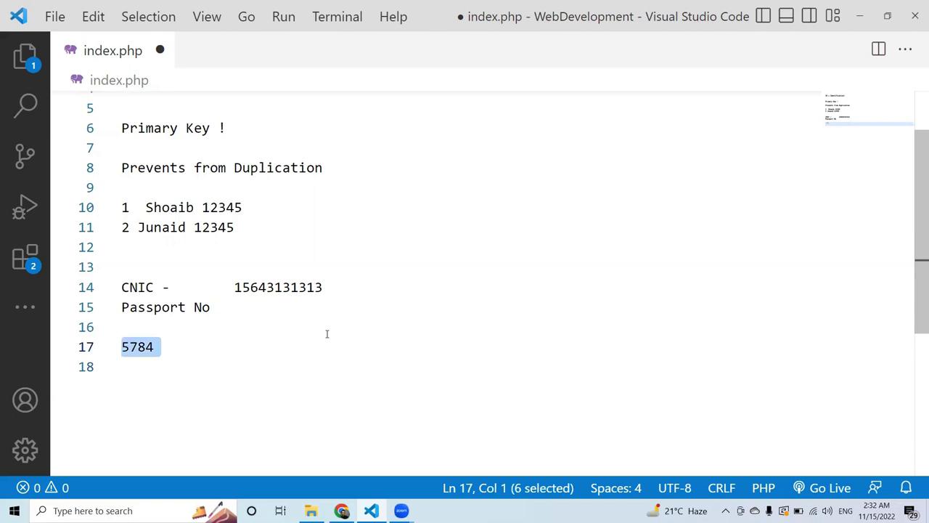
pyautogui.press('BackSpace')
pyautogui.hotkey('alt', 'Tab')
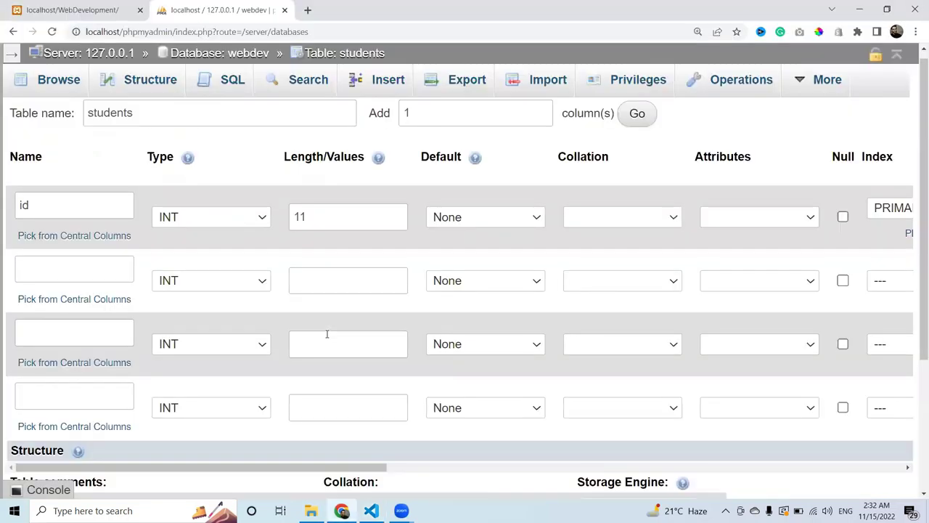
# Step: Name the second column student_name and make it VARCHAR with length 100
pyautogui.click(81, 273)
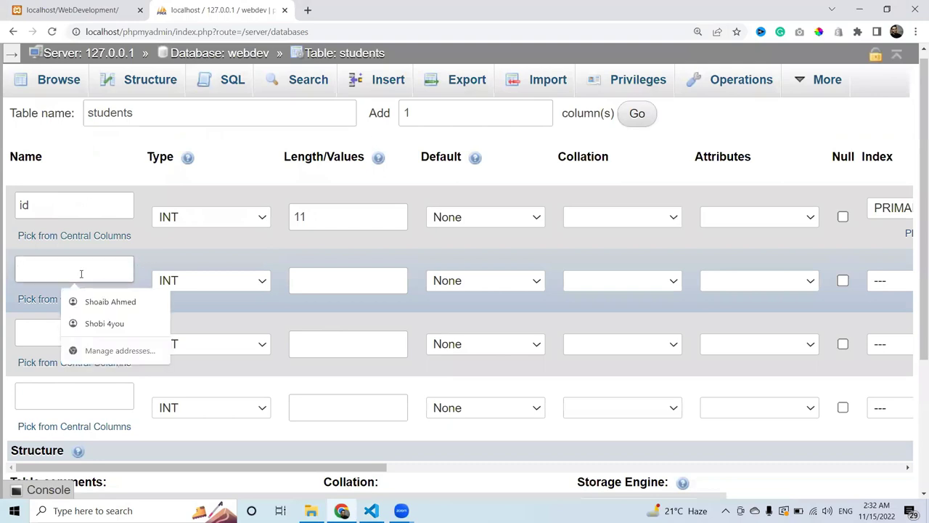
pyautogui.write('st')
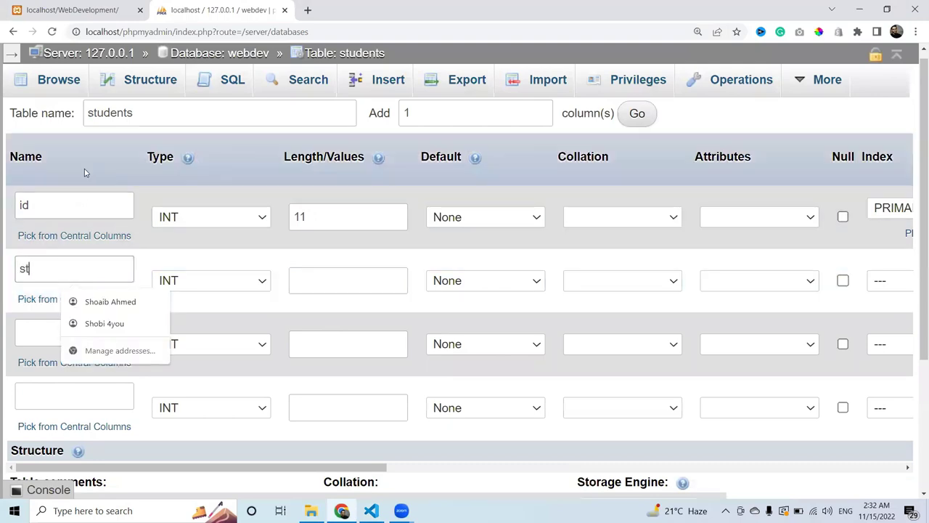
pyautogui.write('udne')
pyautogui.press('BackSpace')
pyautogui.press('BackSpace')
pyautogui.write('ent_name')
pyautogui.press('Tab')
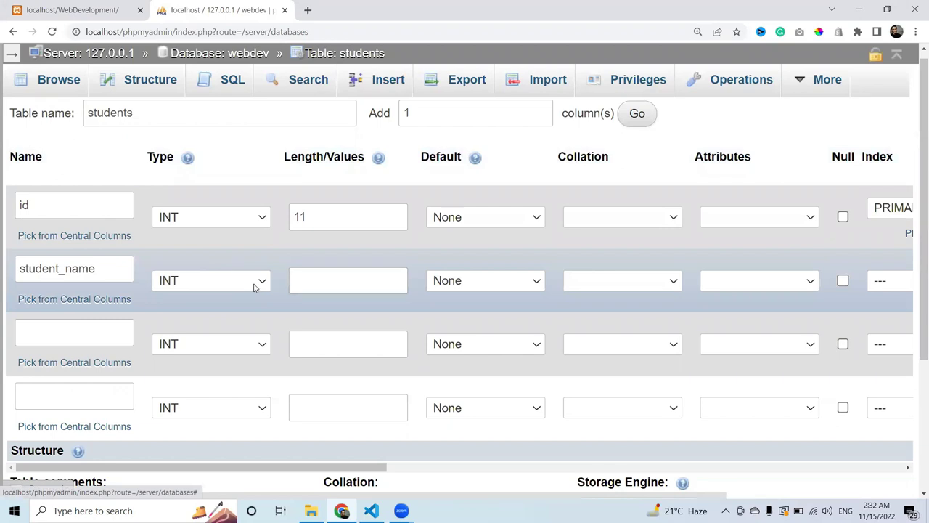
pyautogui.click(254, 288)
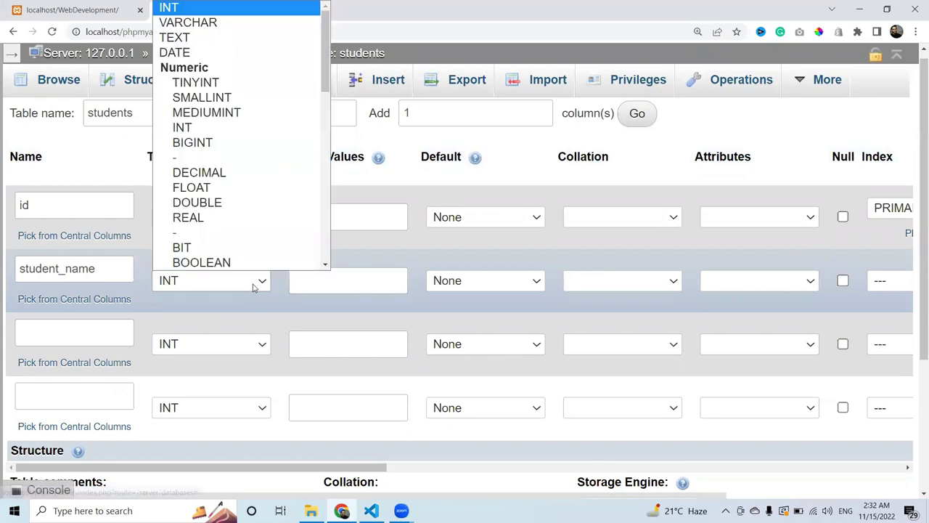
pyautogui.click(266, 23)
pyautogui.click(318, 279)
pyautogui.click(320, 281)
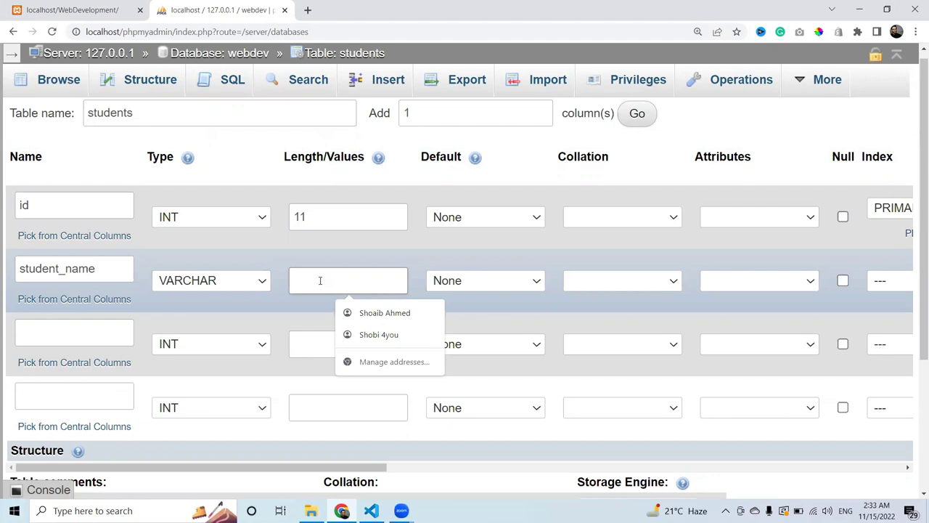
pyautogui.write('100')
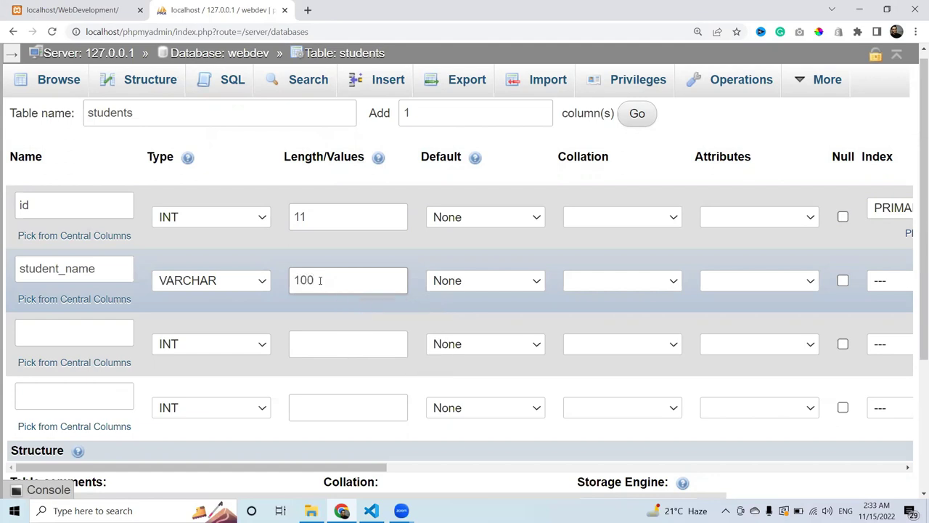
# Step: Add father_name as VARCHAR 100 and gender as VARCHAR 10
pyautogui.click(72, 333)
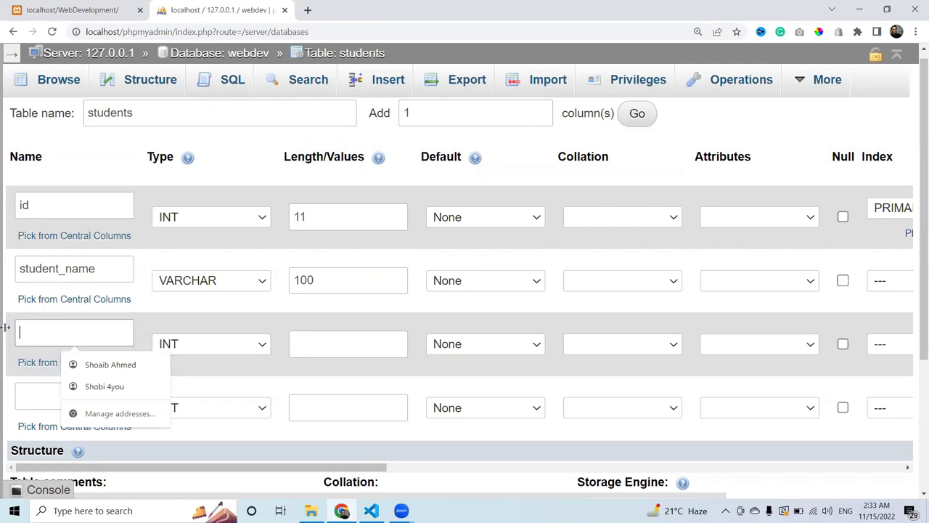
pyautogui.write('fat')
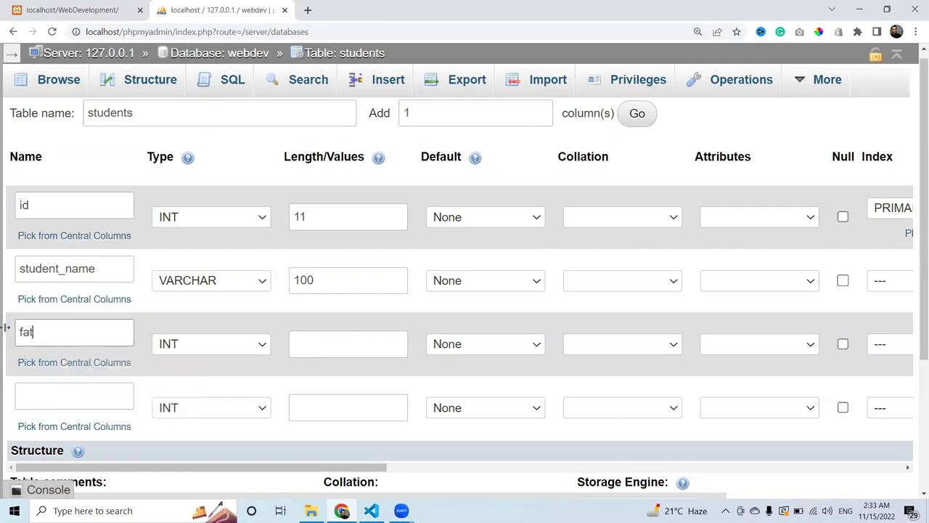
pyautogui.write('her_name')
pyautogui.press('Tab')
pyautogui.press('v')
pyautogui.press('Tab')
pyautogui.write('100')
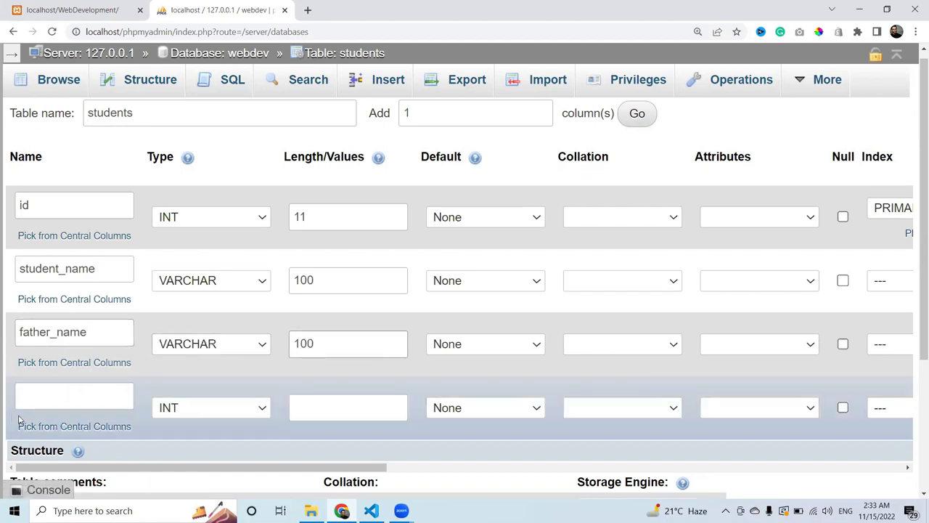
pyautogui.click(66, 392)
pyautogui.write('gender')
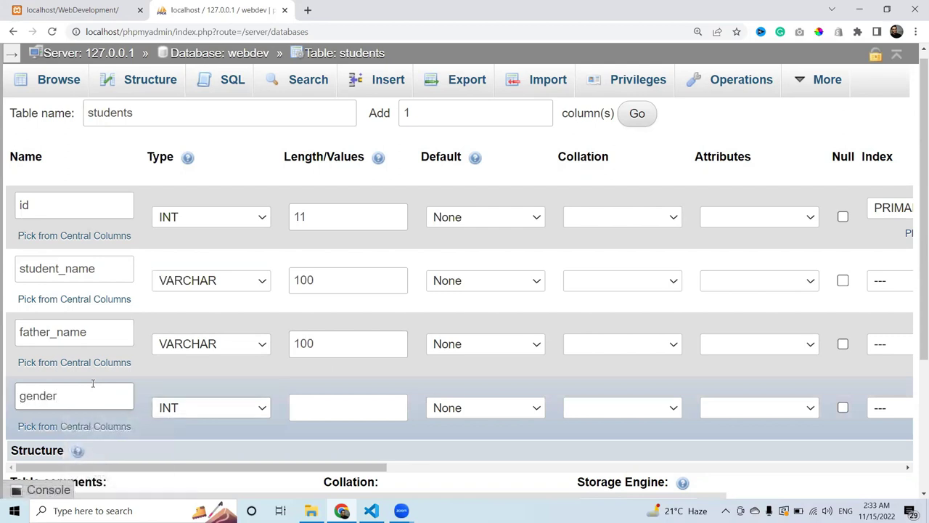
pyautogui.press('Tab')
pyautogui.press('v')
pyautogui.press('Tab')
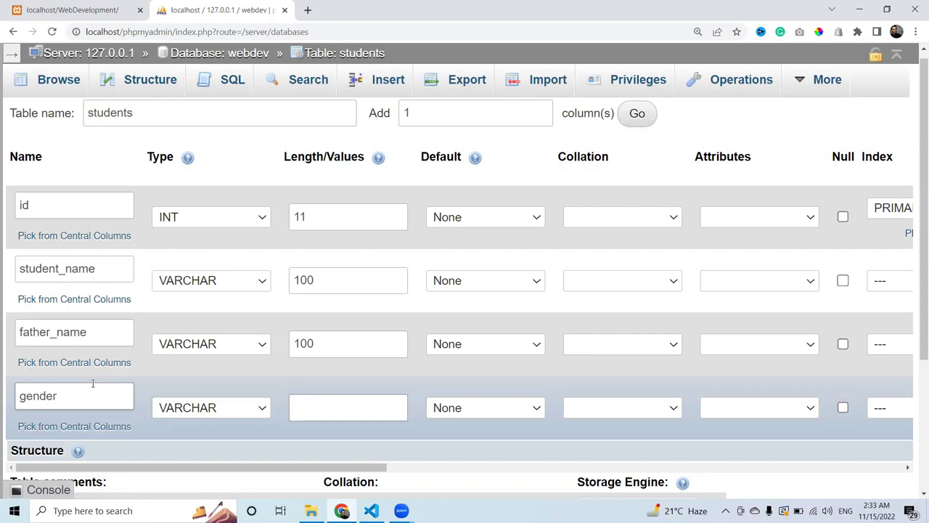
pyautogui.write('10')
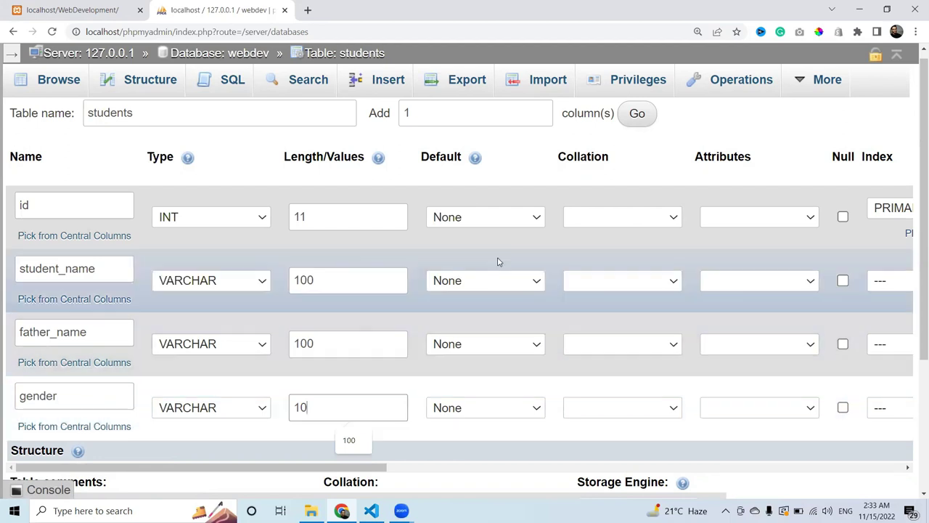
# Step: Select the current number in the Add columns count field
pyautogui.moveTo(915, 195); pyautogui.dragTo(916, 228)
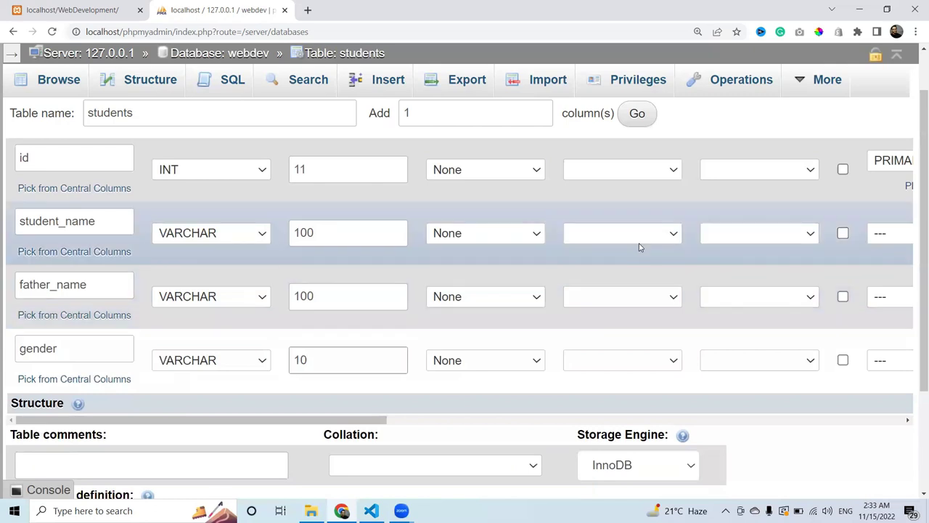
pyautogui.click(452, 113)
pyautogui.doubleClick(451, 112)
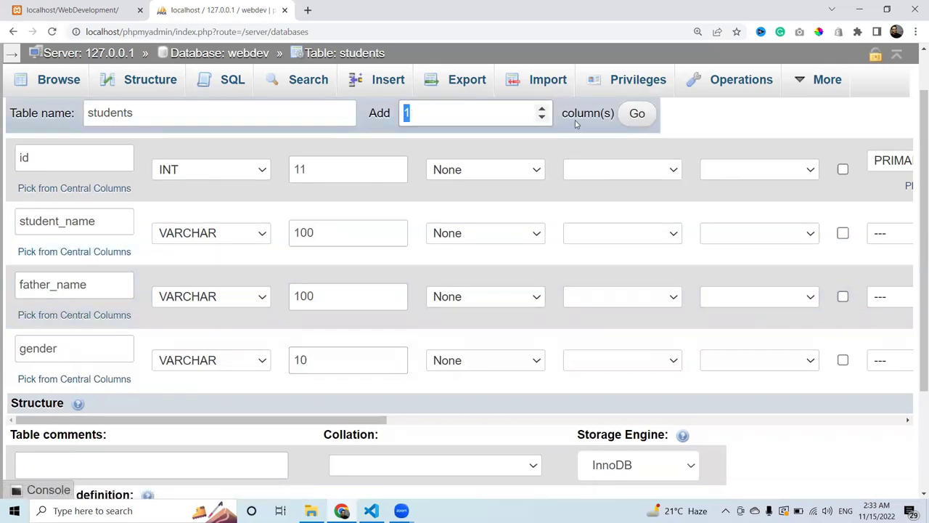
# Step: Add a fifth column, email_address, as VARCHAR with length 255
pyautogui.click(637, 114)
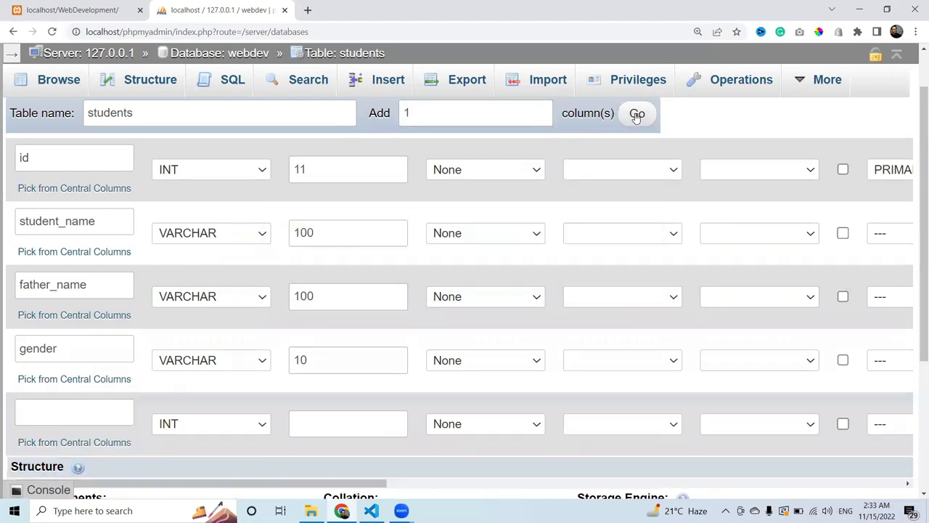
pyautogui.click(91, 413)
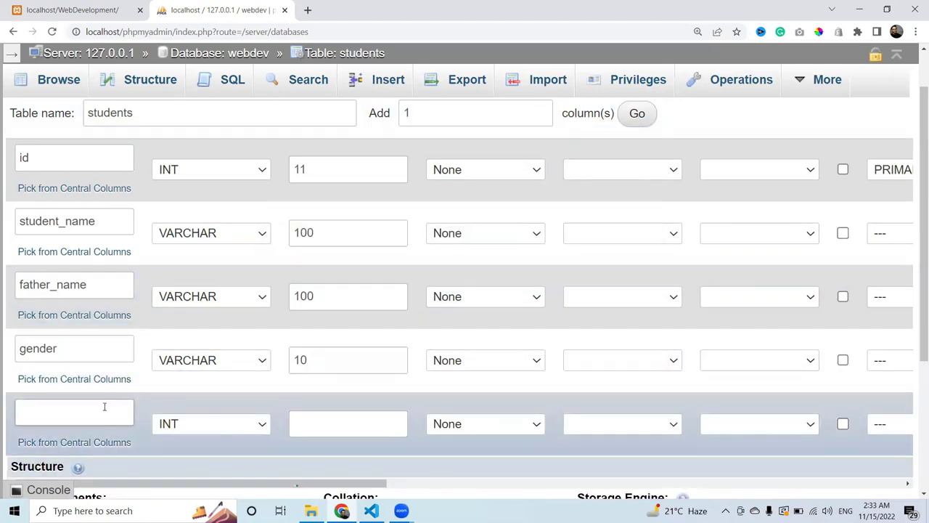
pyautogui.click(97, 417)
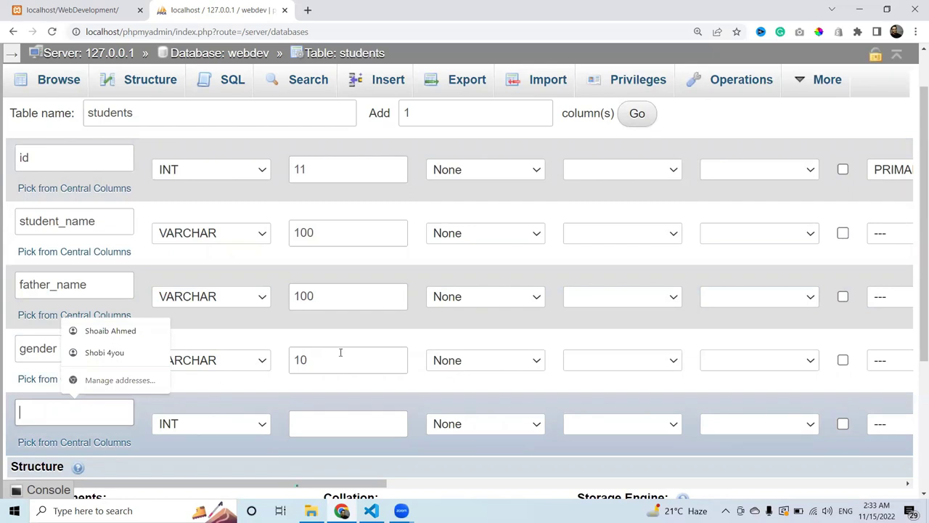
pyautogui.write('email_address')
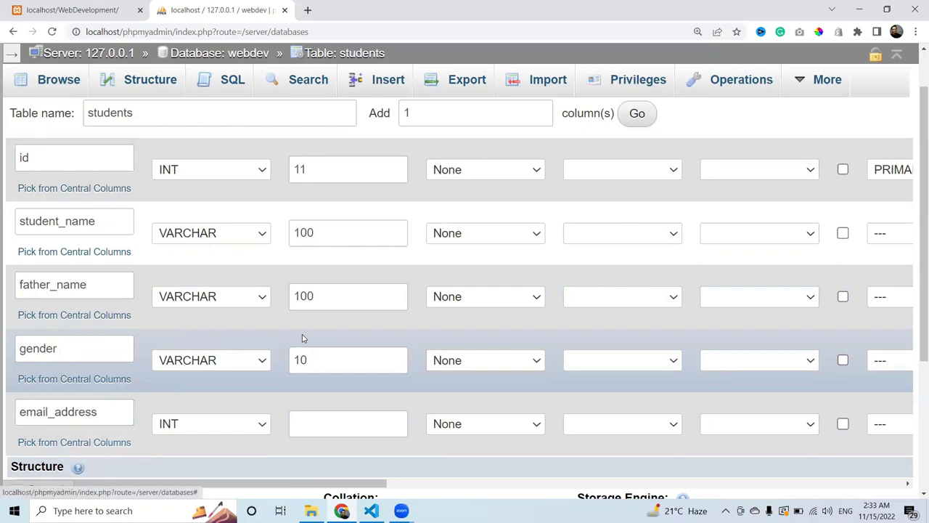
pyautogui.press('Tab')
pyautogui.press('v')
pyautogui.click(308, 419)
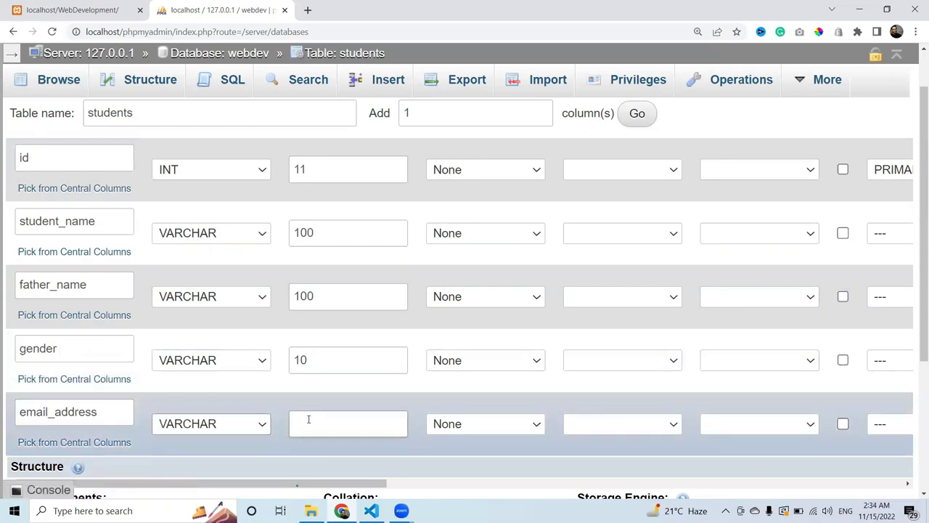
pyautogui.write('100')
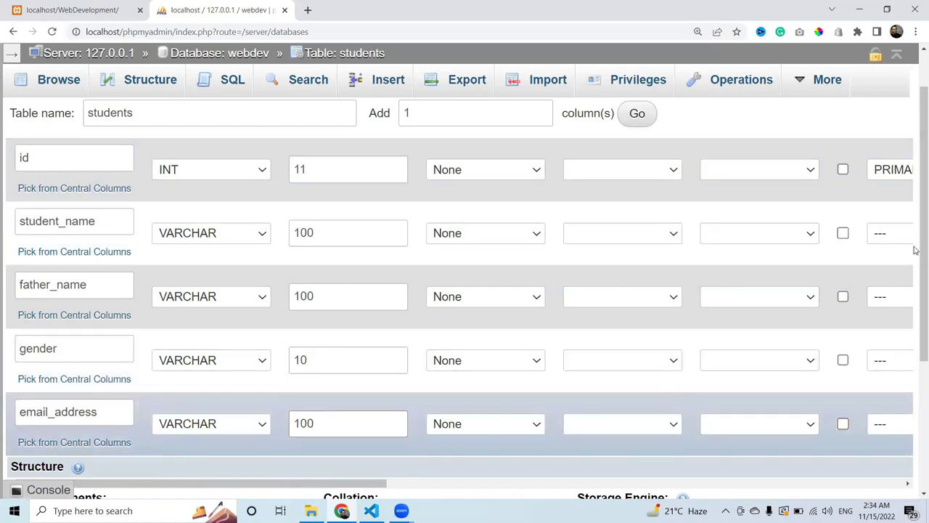
pyautogui.scroll(-1, 916, 241)
pyautogui.hotkey('ctrl', 'a')
pyautogui.write('255')
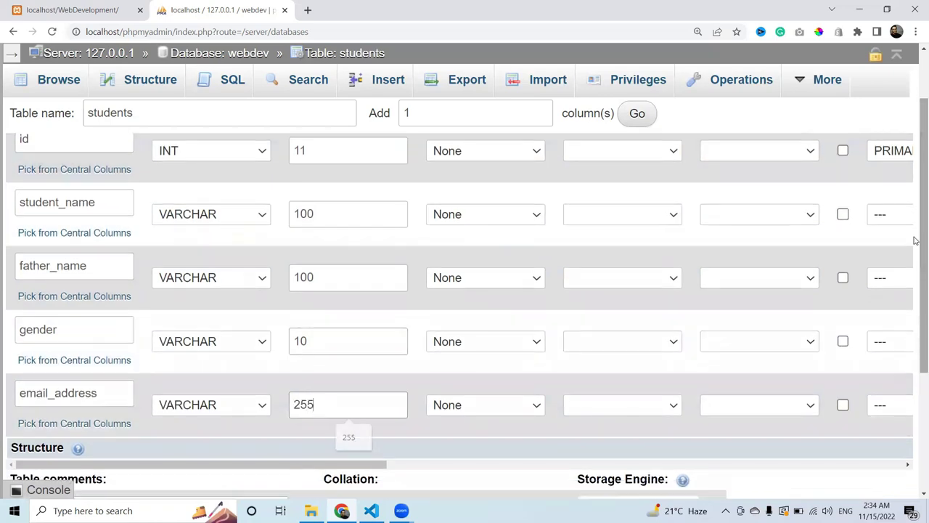
# Step: Save the students table definition
pyautogui.moveTo(917, 252); pyautogui.dragTo(916, 320)
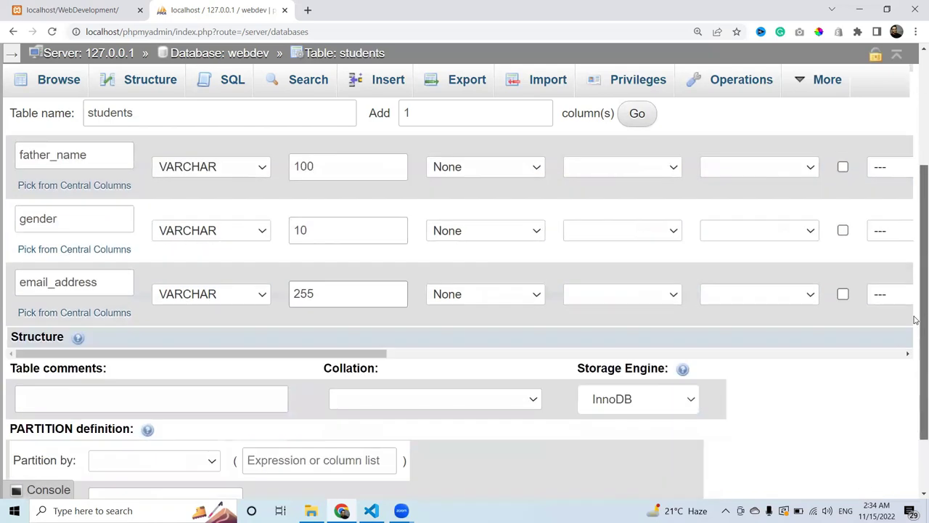
pyautogui.moveTo(916, 426); pyautogui.dragTo(917, 428)
pyautogui.scroll(-2, 917, 429)
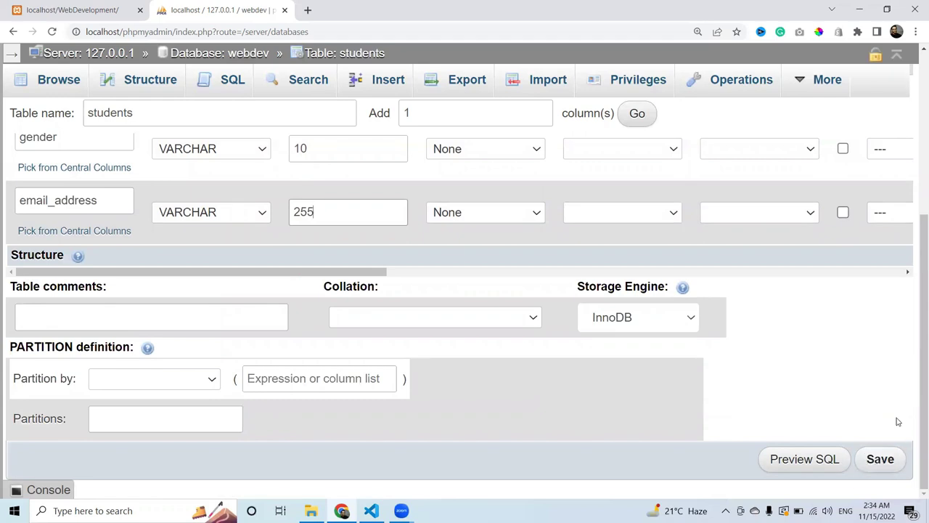
pyautogui.click(892, 463)
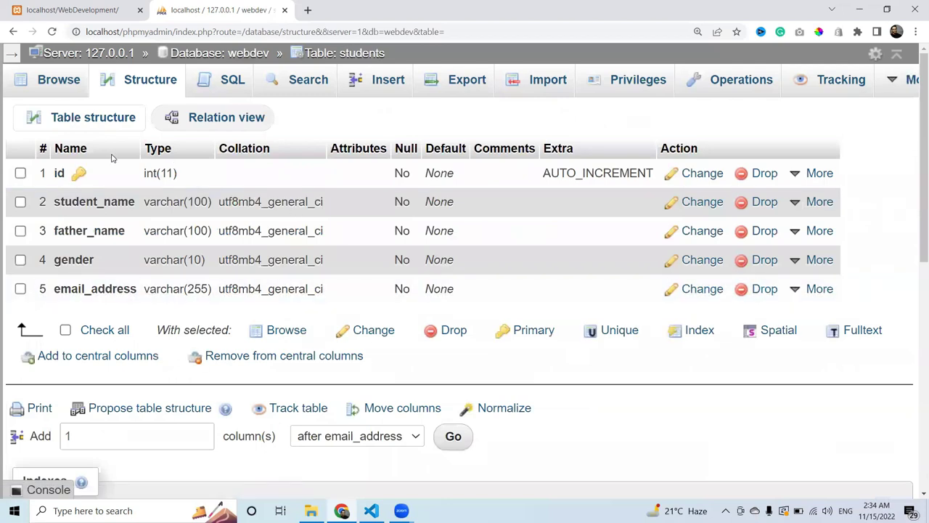
# Step: Zoom the page to 125% and browse the empty students table under webdev
pyautogui.hotkey('ctrl', '-')
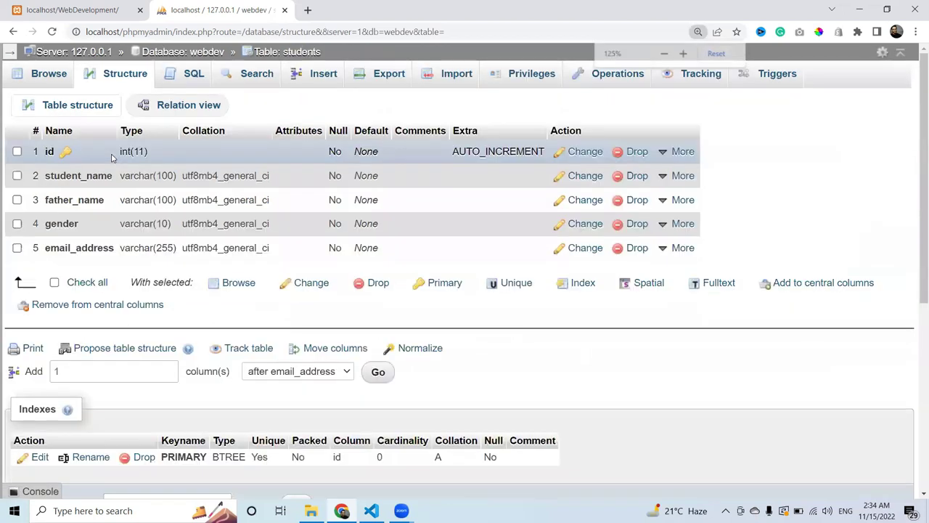
pyautogui.click(9, 54)
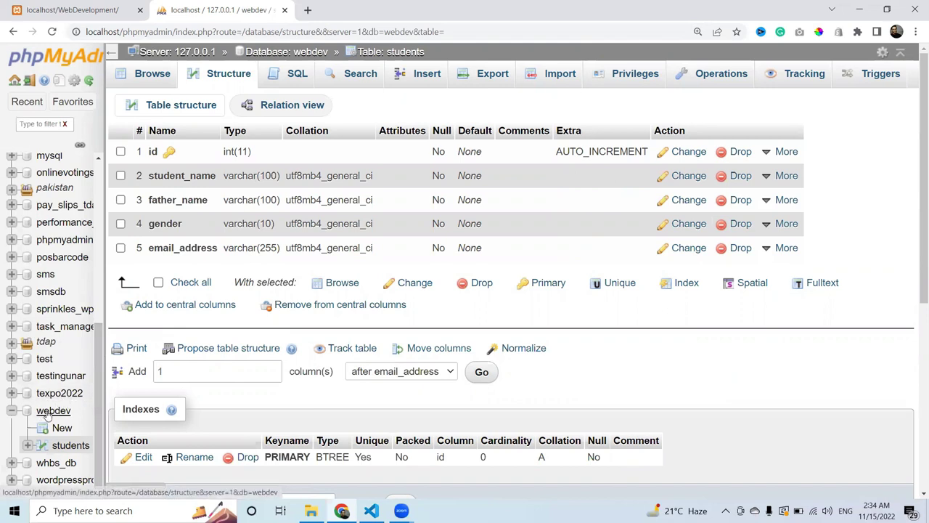
pyautogui.click(71, 446)
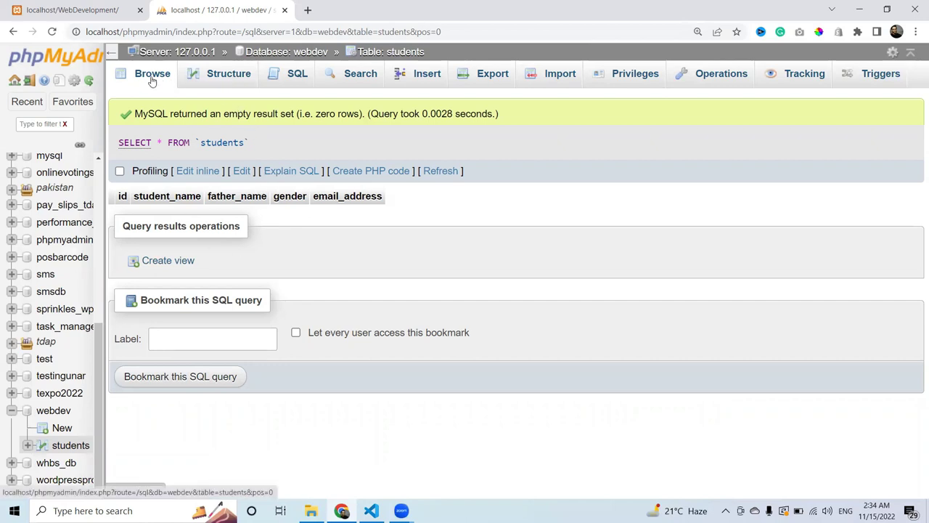
# Step: Return to the students Structure view and highlight the primary-key icon on the id row
pyautogui.click(216, 77)
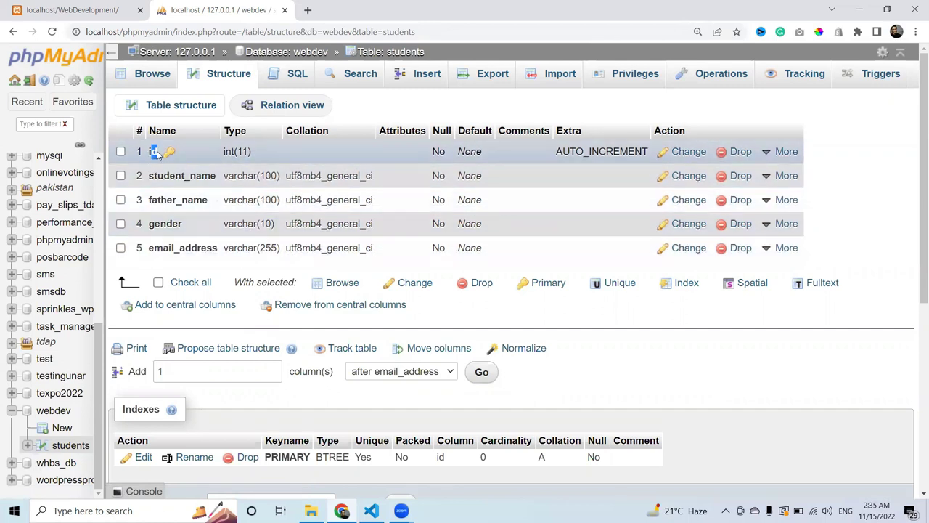
pyautogui.moveTo(178, 154); pyautogui.dragTo(164, 157)
pyautogui.click(192, 161)
pyautogui.moveTo(177, 155); pyautogui.dragTo(166, 157)
pyautogui.click(167, 157)
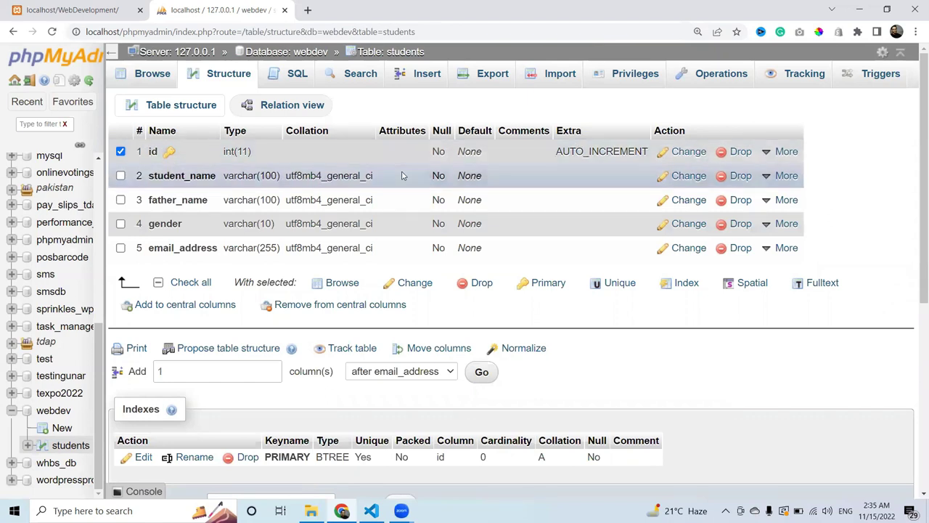
# Step: Open the SQL tab for webdev.students, highlighting the database and table names
pyautogui.click(292, 77)
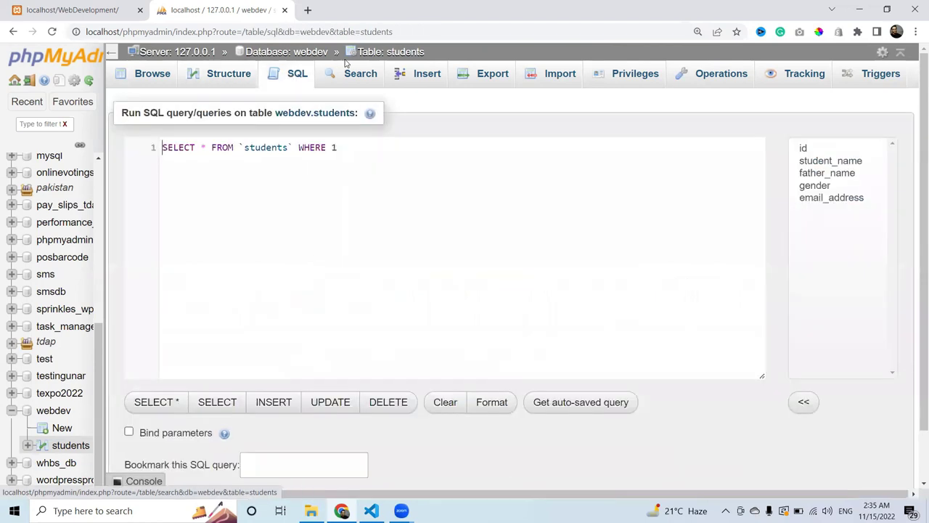
pyautogui.moveTo(328, 51); pyautogui.dragTo(248, 51)
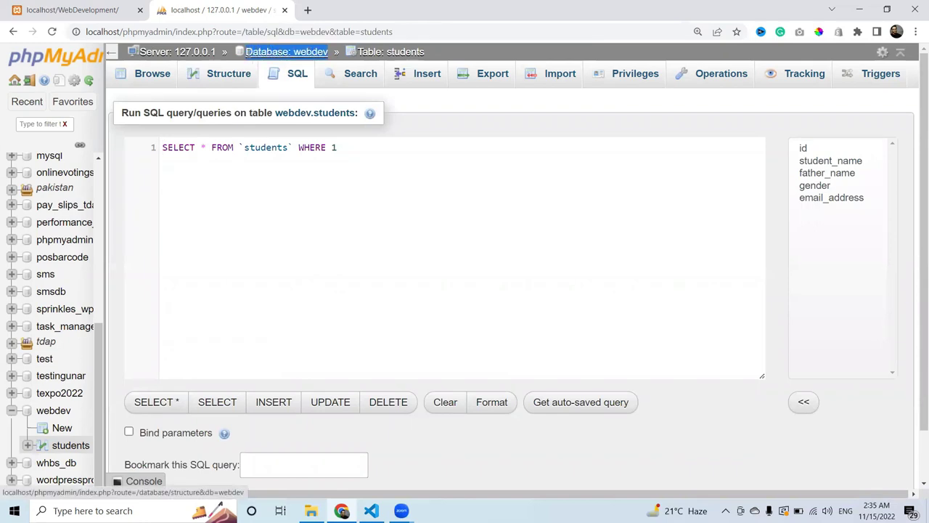
pyautogui.click(444, 56)
pyautogui.moveTo(423, 52); pyautogui.dragTo(359, 54)
# Step: Clear the default SELECT query, set zoom to 150% and collapse the navigation panel
pyautogui.click(357, 195)
pyautogui.hotkey('ctrl', 'a')
pyautogui.press('BackSpace')
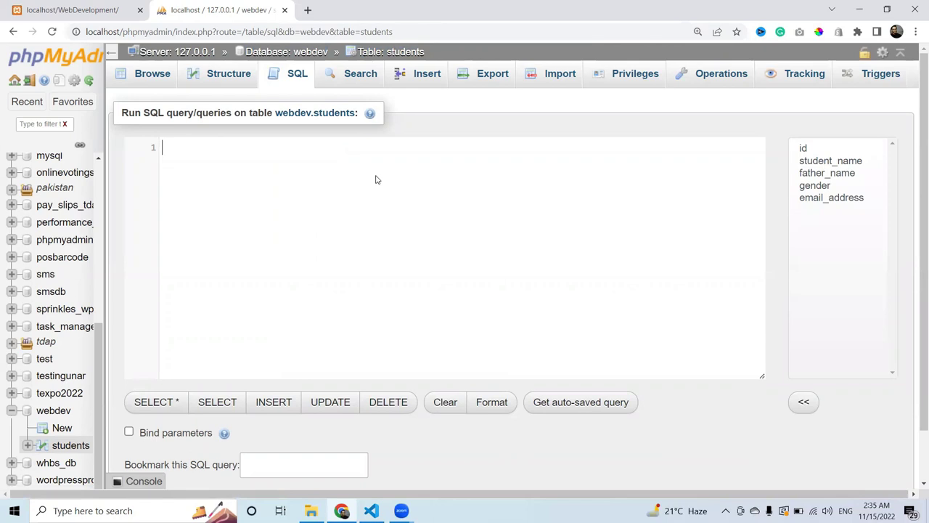
pyautogui.hotkey('ctrl', '+')
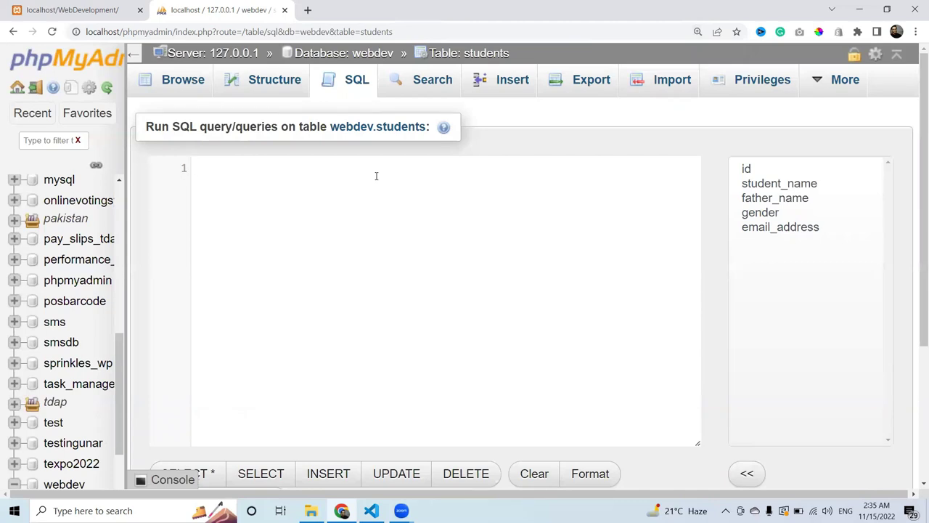
pyautogui.write('SQL')
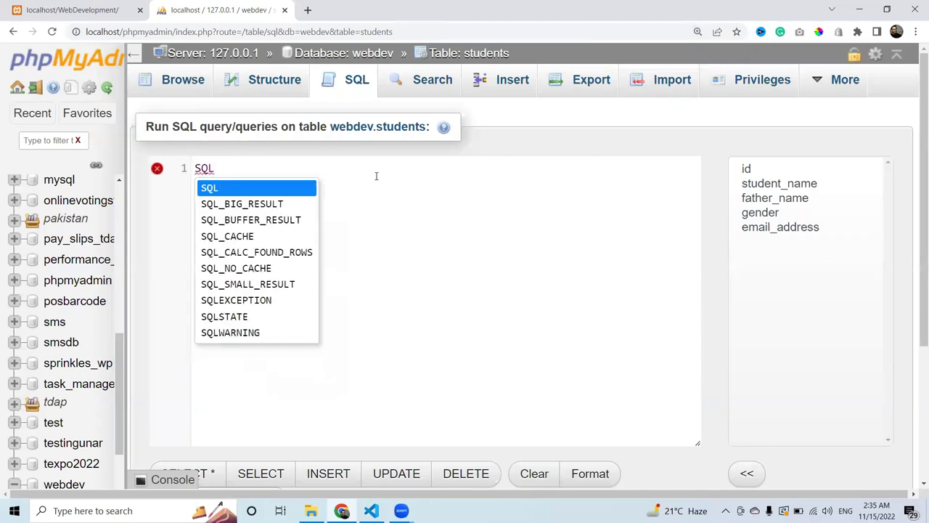
pyautogui.press('BackSpace')
pyautogui.press('BackSpace')
pyautogui.press('BackSpace')
pyautogui.hotkey('ctrl', '+')
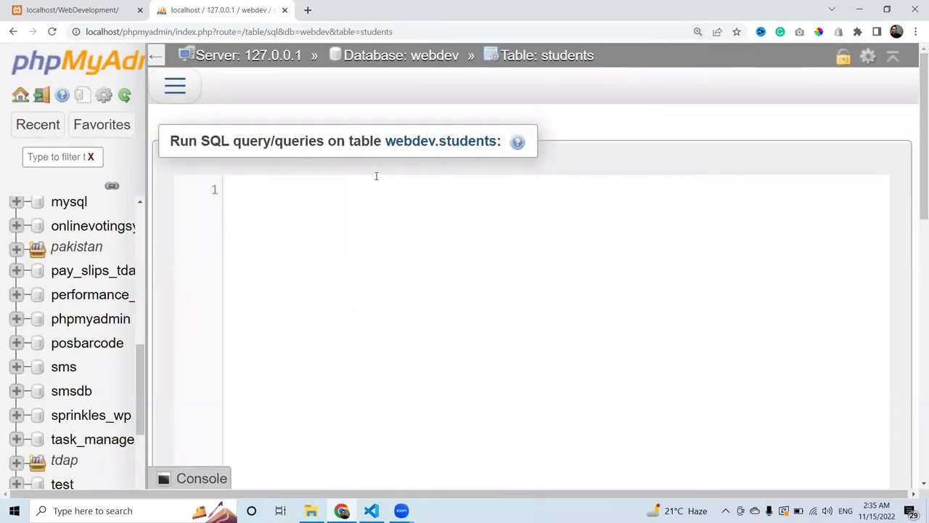
pyautogui.click(154, 56)
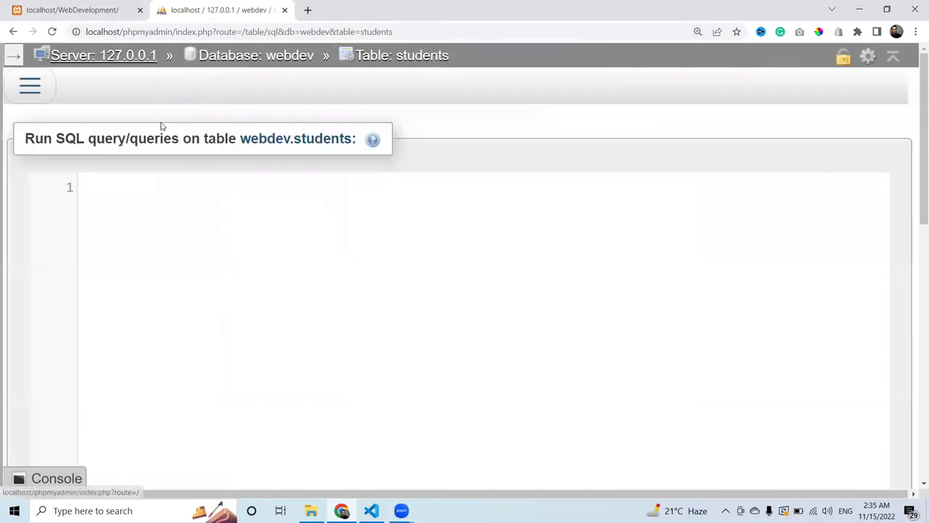
pyautogui.hotkey('ctrl', '-')
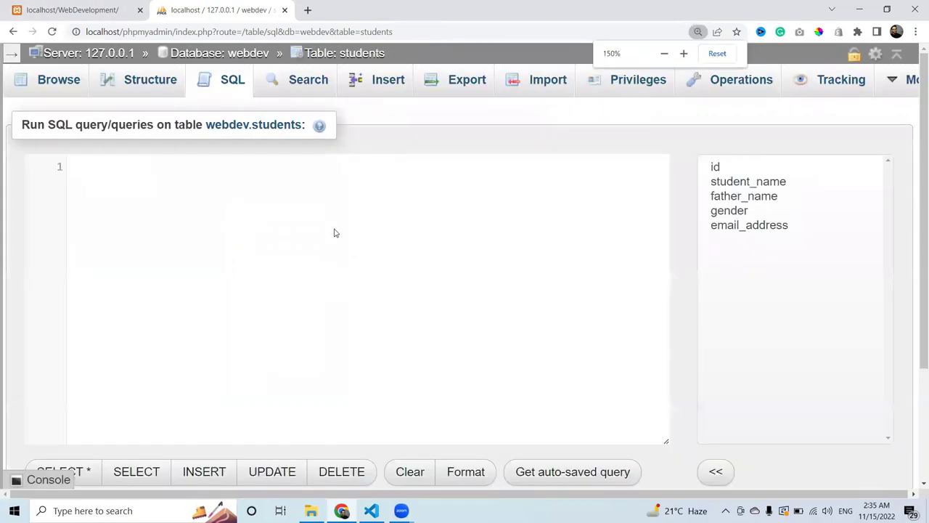
pyautogui.click(295, 196)
# Step: Type the heading 'INSERT QUERY' in the SQL editor
pyautogui.write('INSERT K')
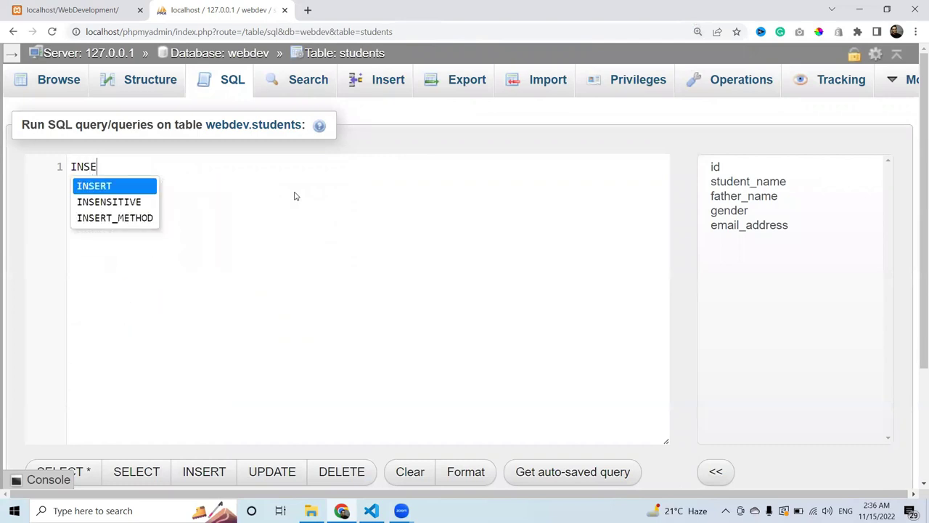
pyautogui.press('BackSpace')
pyautogui.write('QYER')
pyautogui.press('BackSpace')
pyautogui.press('BackSpace')
pyautogui.press('BackSpace')
pyautogui.write('UERY')
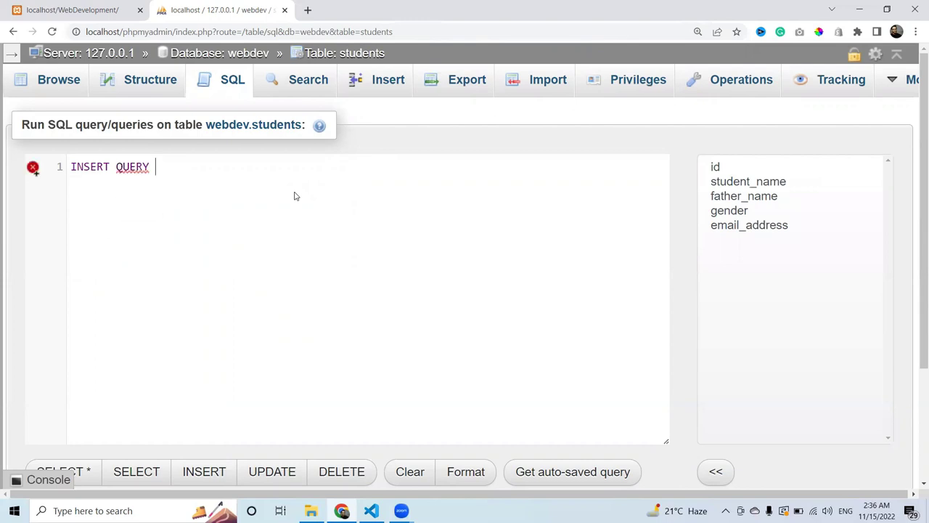
pyautogui.press('Return')
pyautogui.press('Return')
pyautogui.press('Return')
# Step: List INSERT, SELECT, UPDATE and DELETE on separate lines below the heading
pyautogui.write('INSERT')
pyautogui.press('Return')
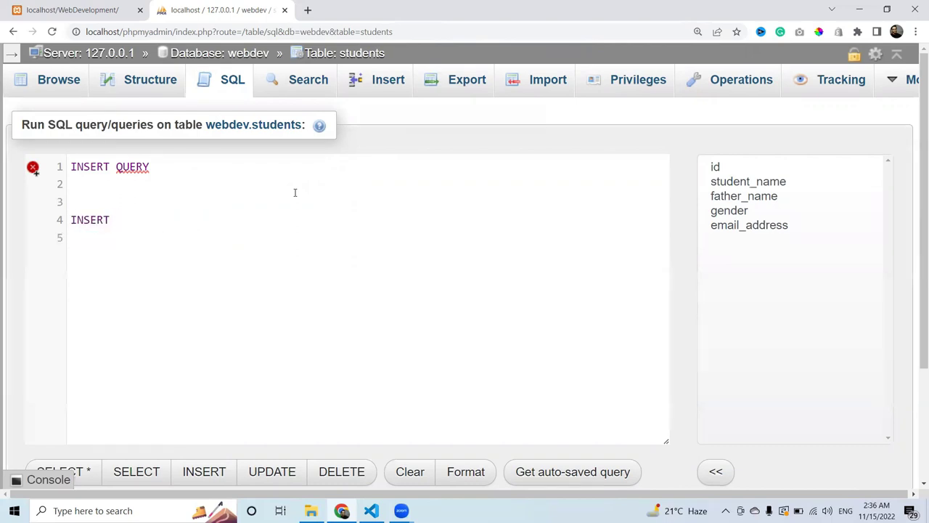
pyautogui.write('se')
pyautogui.press('BackSpace')
pyautogui.press('BackSpace')
pyautogui.write('SELECT')
pyautogui.press('Return')
pyautogui.write('UPDATE')
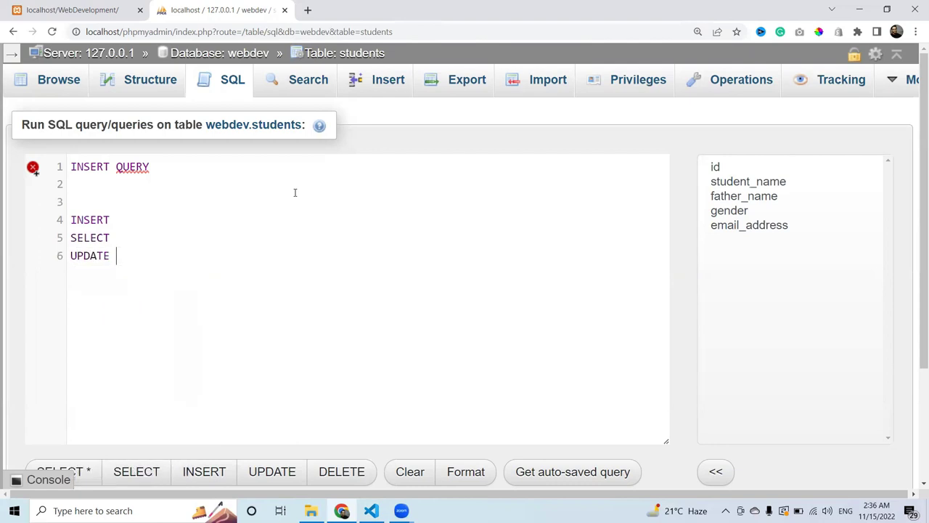
pyautogui.press('Return')
pyautogui.write('DELETE')
# Step: Add the label 'CRUD OPERATION' on a new line beneath DELETE
pyautogui.hotkey('shift', 'Home')
pyautogui.hotkey('shift', 'Up')
pyautogui.hotkey('shift', 'Up')
pyautogui.hotkey('shift', 'Up')
pyautogui.hotkey('shift', 'Up')
pyautogui.hotkey('shift', 'Down')
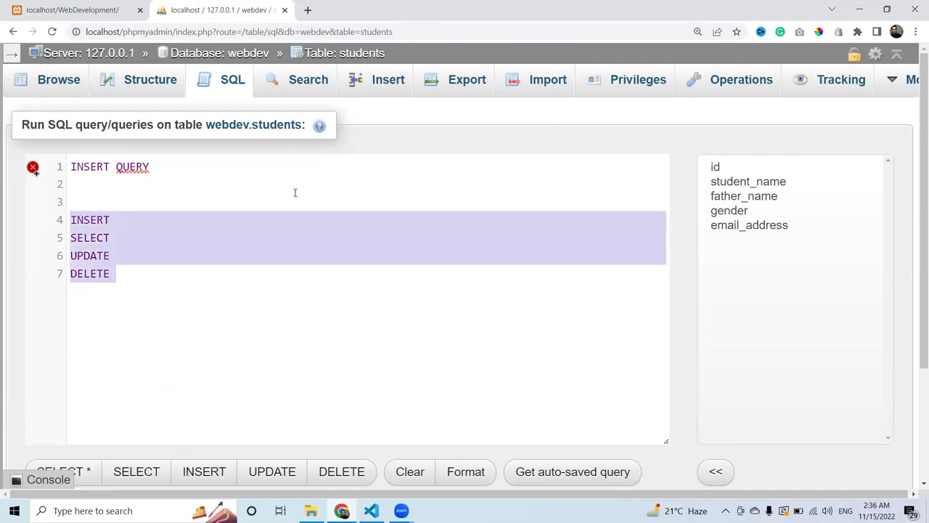
pyautogui.press('Right')
pyautogui.press('Return')
pyautogui.press('Return')
pyautogui.write('CRUD OPERATION')
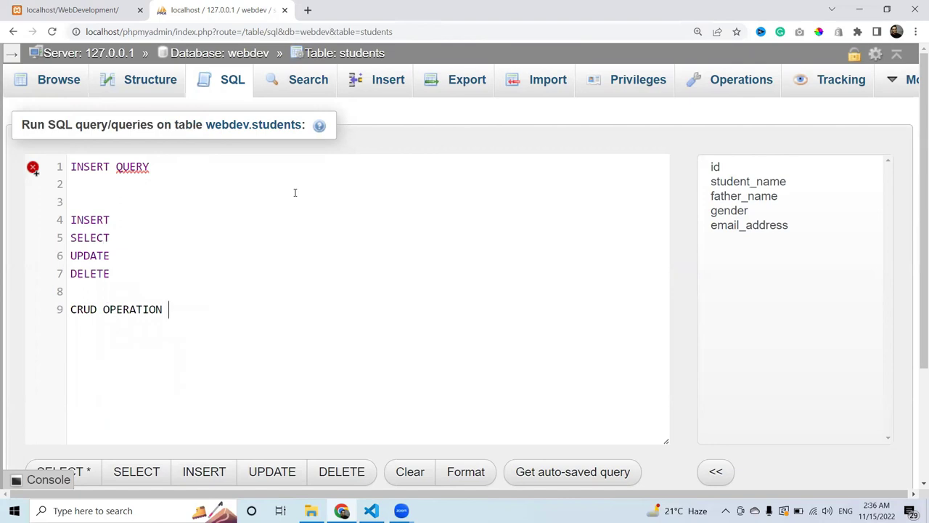
# Step: Highlight the C and R of CRUD alongside the four statement lines
pyautogui.press('Left')
pyautogui.press('Left')
pyautogui.press('Left')
pyautogui.press('Left')
pyautogui.press('Left')
pyautogui.press('Left')
pyautogui.press('Left')
pyautogui.press('Left')
pyautogui.press('Left')
pyautogui.press('Left')
pyautogui.press('Left')
pyautogui.press('Left')
pyautogui.press('Left')
pyautogui.hotkey('shift', 'Left')
pyautogui.press('Up')
pyautogui.hotkey('shift', 'Up')
pyautogui.hotkey('shift', 'Up')
pyautogui.hotkey('shift', 'Up')
pyautogui.hotkey('shift', 'Up')
pyautogui.hotkey('shift', 'Up')
pyautogui.hotkey('shift', 'Down')
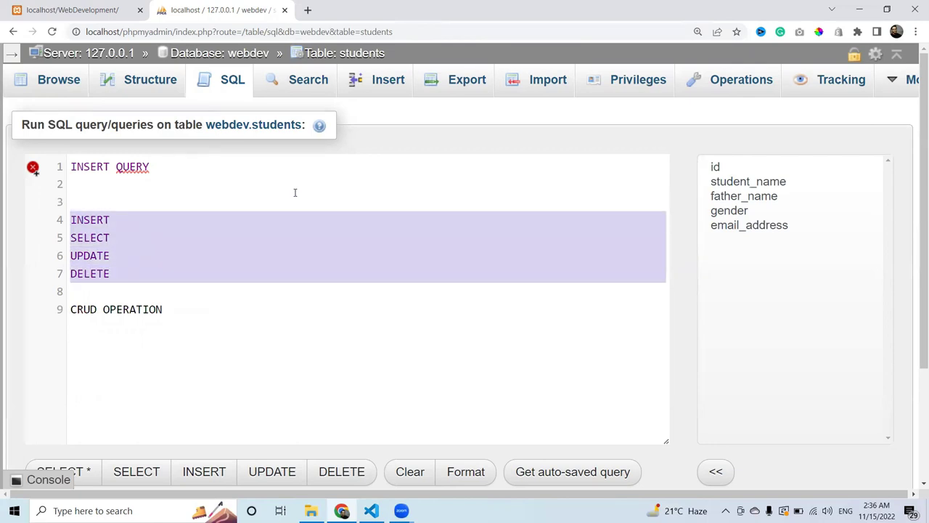
pyautogui.press('Right')
pyautogui.hotkey('ctrl', 'End')
pyautogui.press('Up')
pyautogui.press('Right')
pyautogui.press('Right')
pyautogui.hotkey('shift', 'Right')
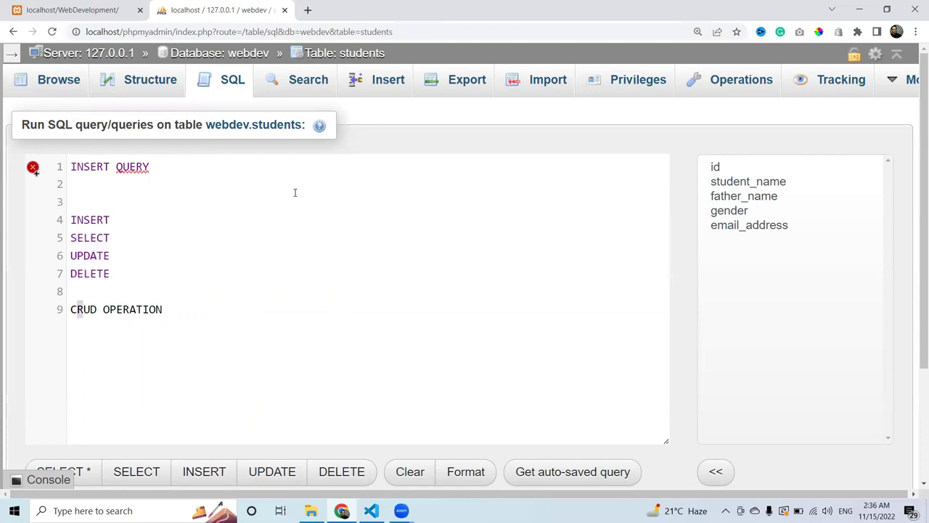